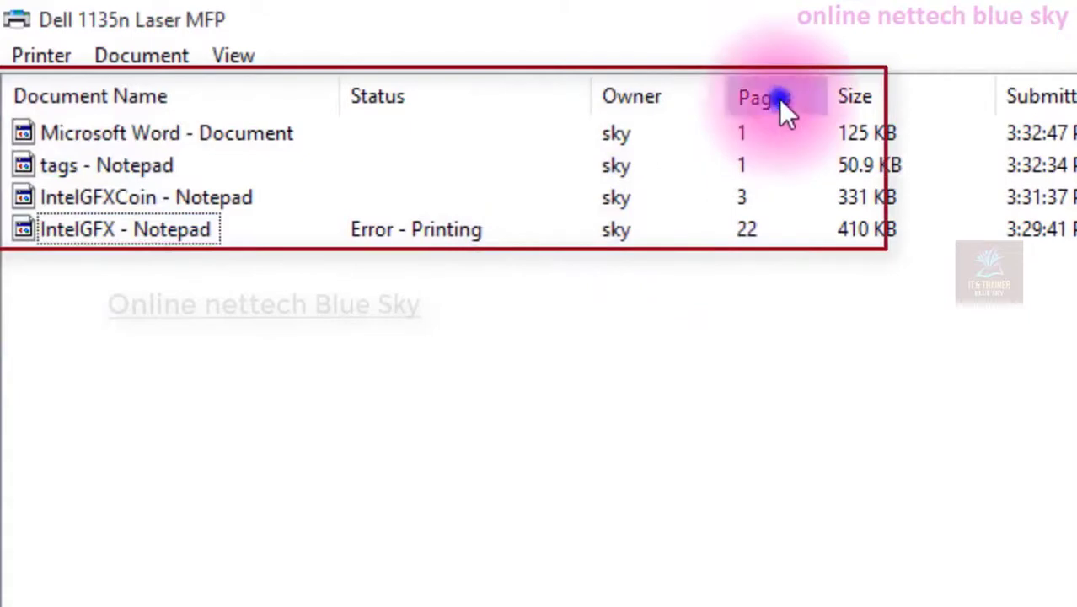
# Review the Dell 1135n Laser MFP print jobs, sorting them by pages and document name, and close the queue
pyautogui.click(779, 99)
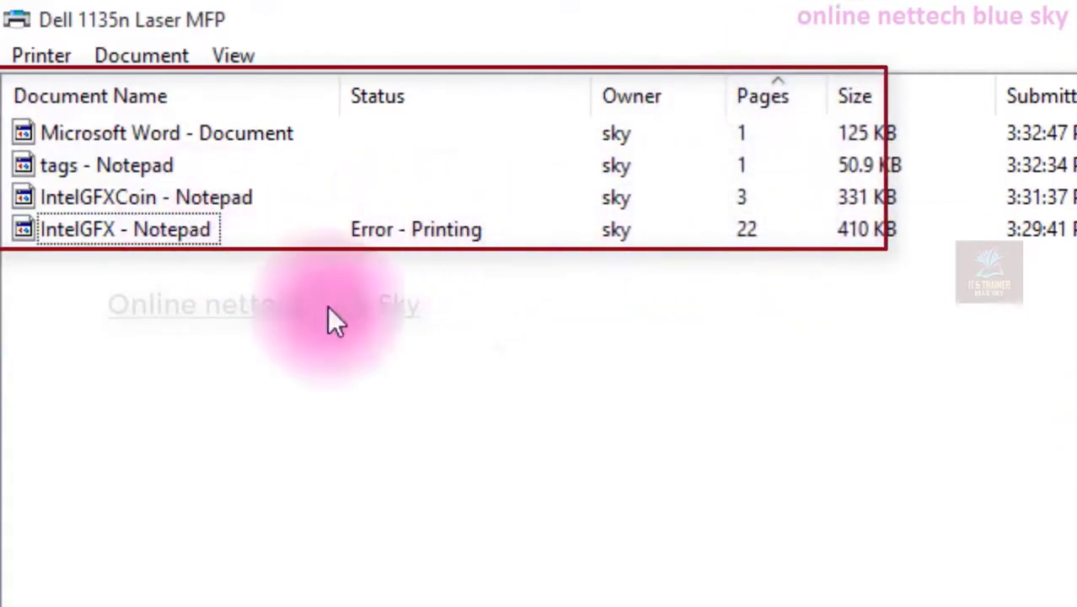
pyautogui.click(154, 235)
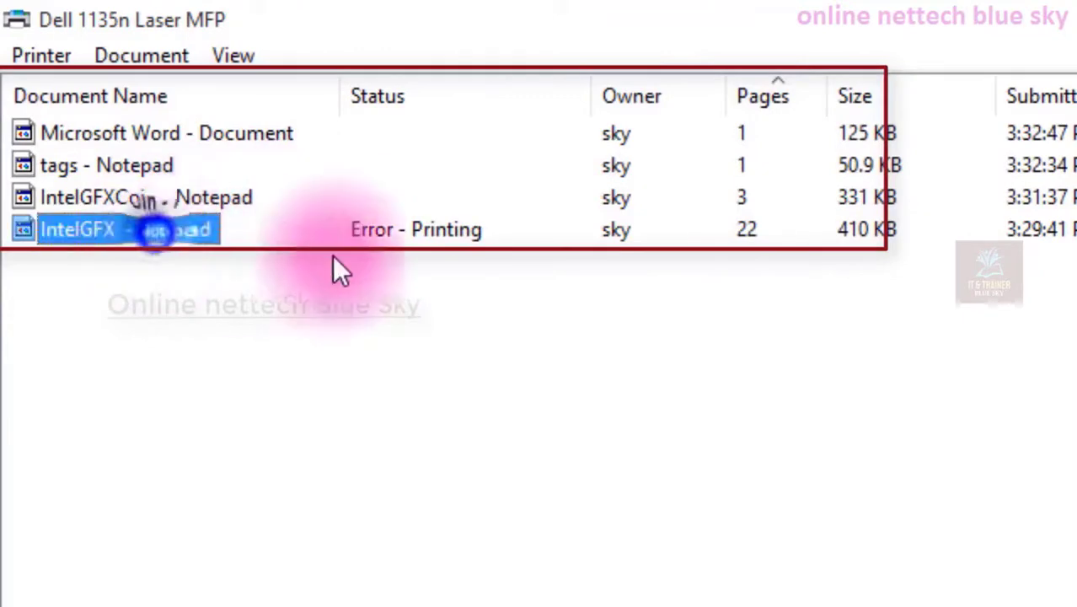
pyautogui.click(425, 223)
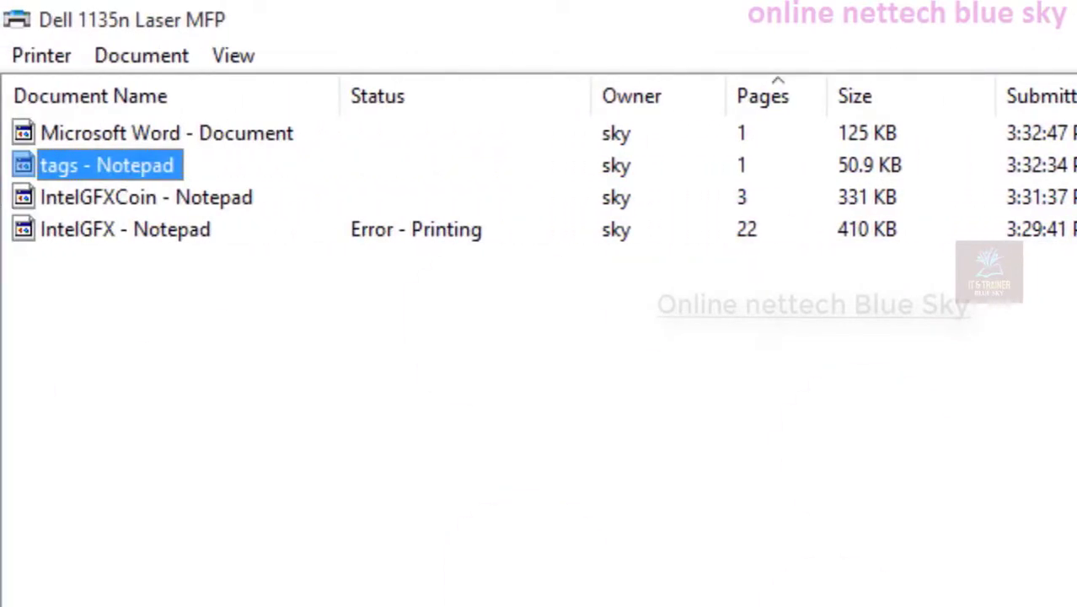
pyautogui.click(90, 96)
pyautogui.click(125, 229)
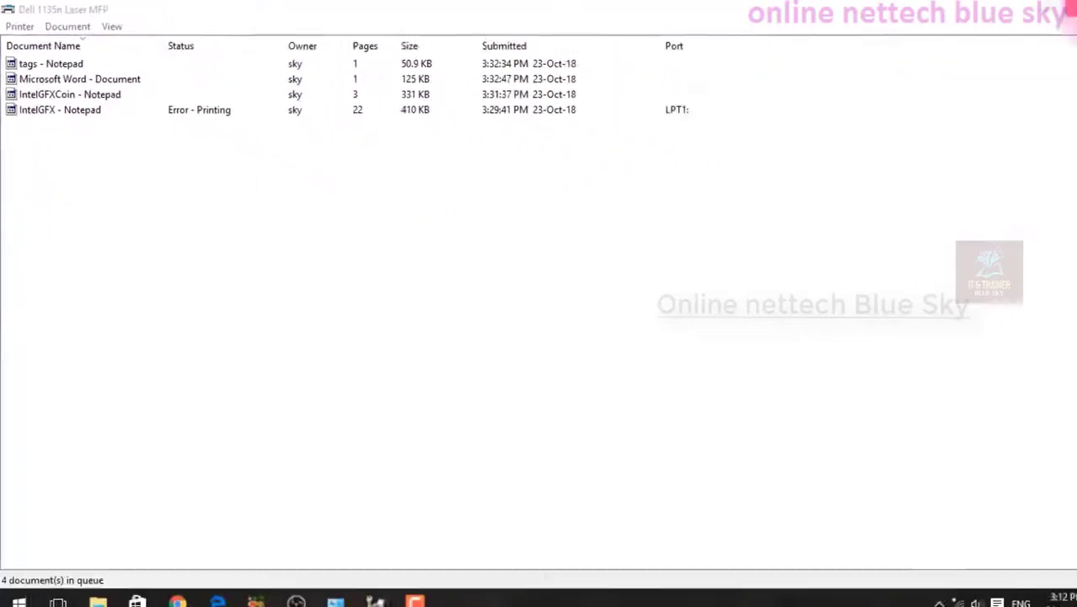
pyautogui.click(1064, 15)
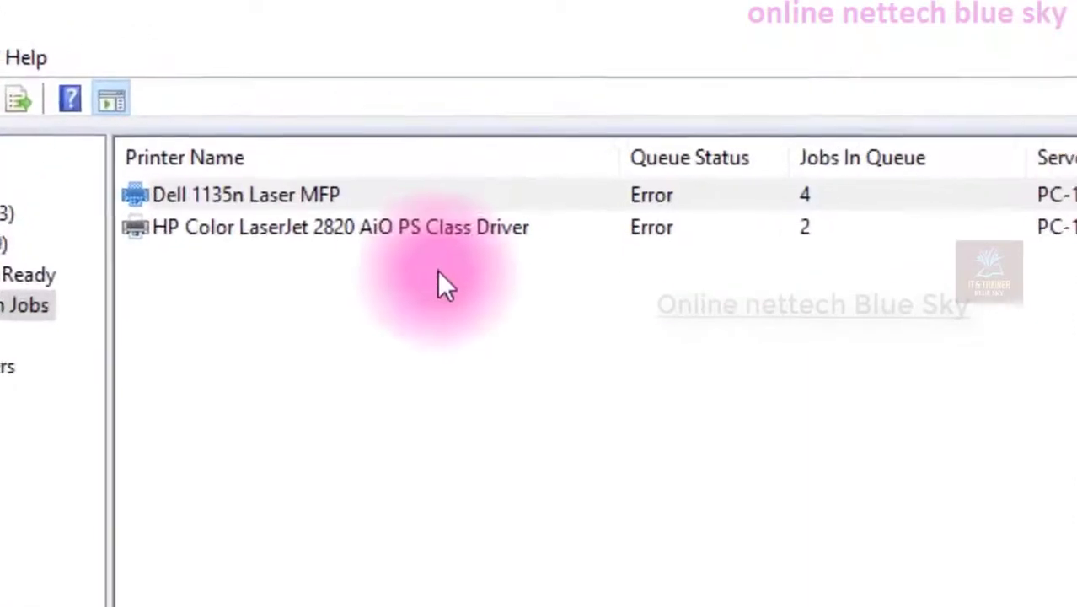
# Select the HP Color LaserJet 2820 AiO PS Class Driver printer and review its queue status, server and driver details
pyautogui.click(548, 231)
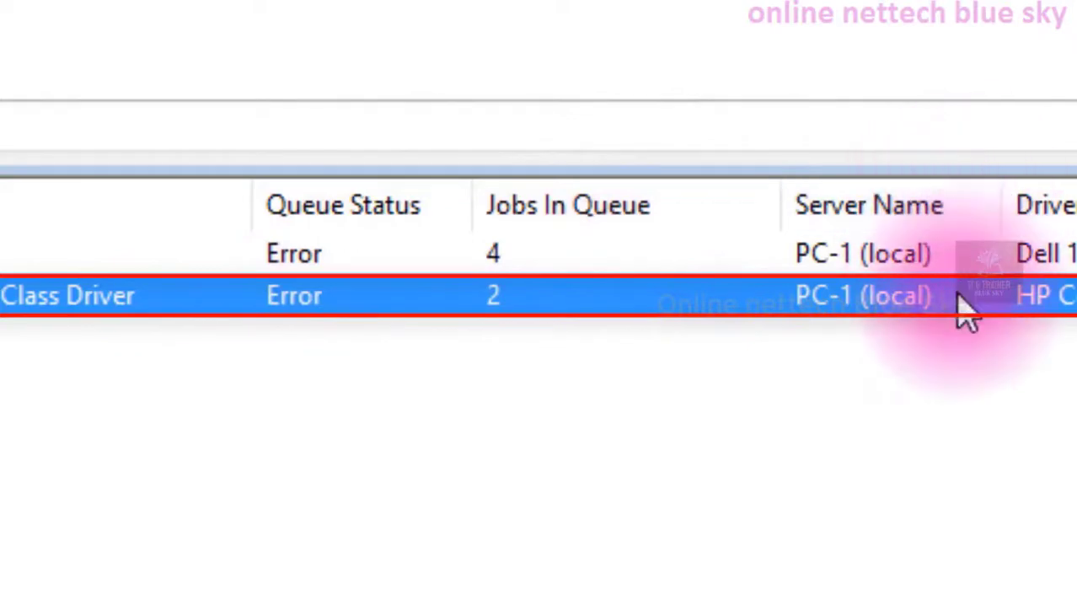
pyautogui.hscroll(5, 961, 302)
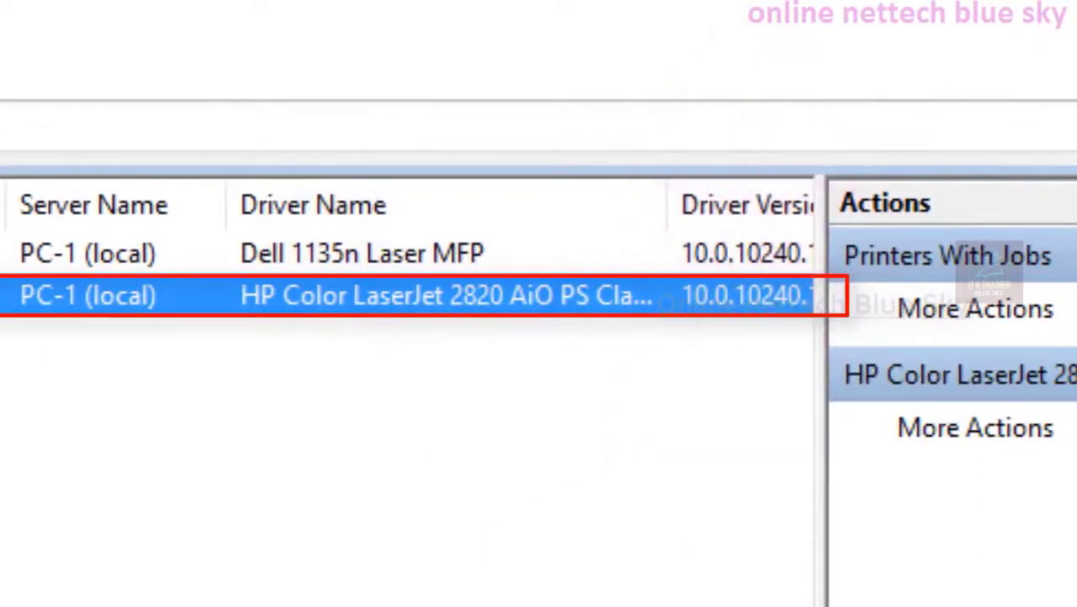
pyautogui.hscroll(5, 413, 279)
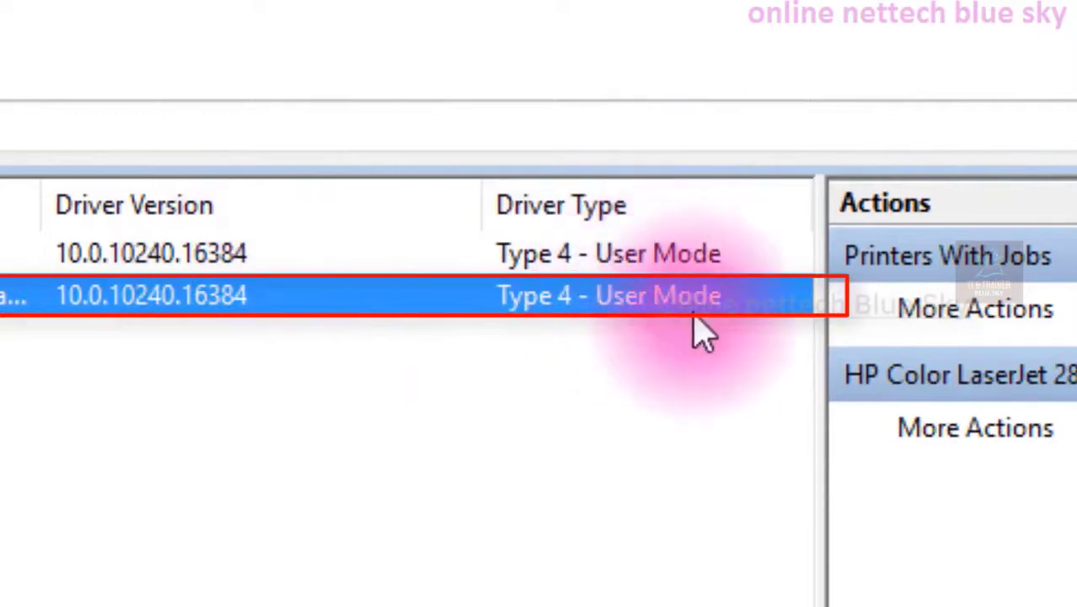
pyautogui.hscroll(-5, 404, 380)
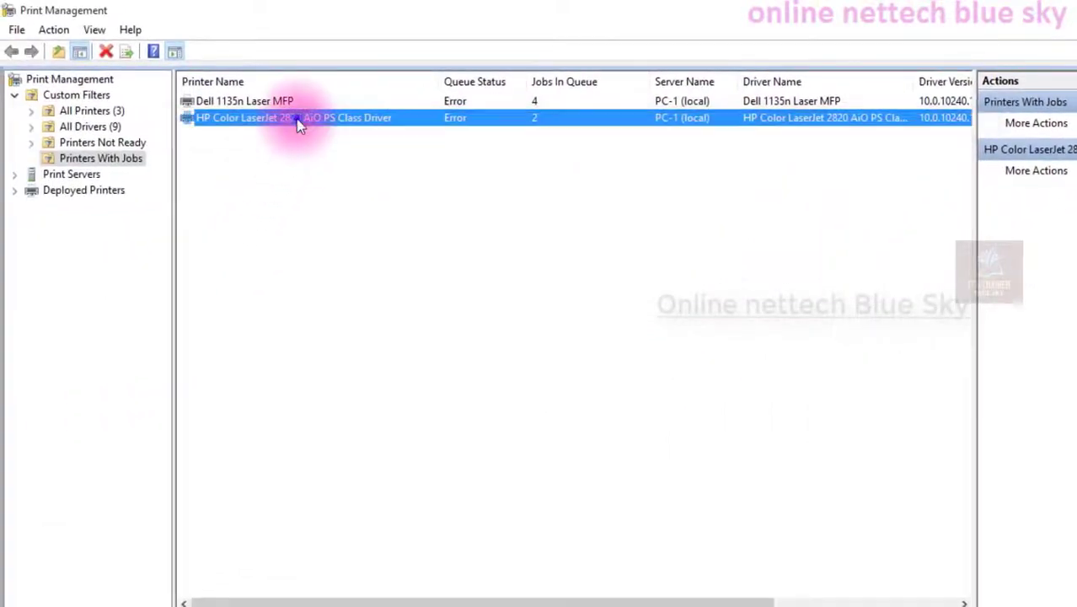
# Check the general properties of the HP Color LaserJet 2820 printer and open its printer queue
pyautogui.doubleClick(297, 118)
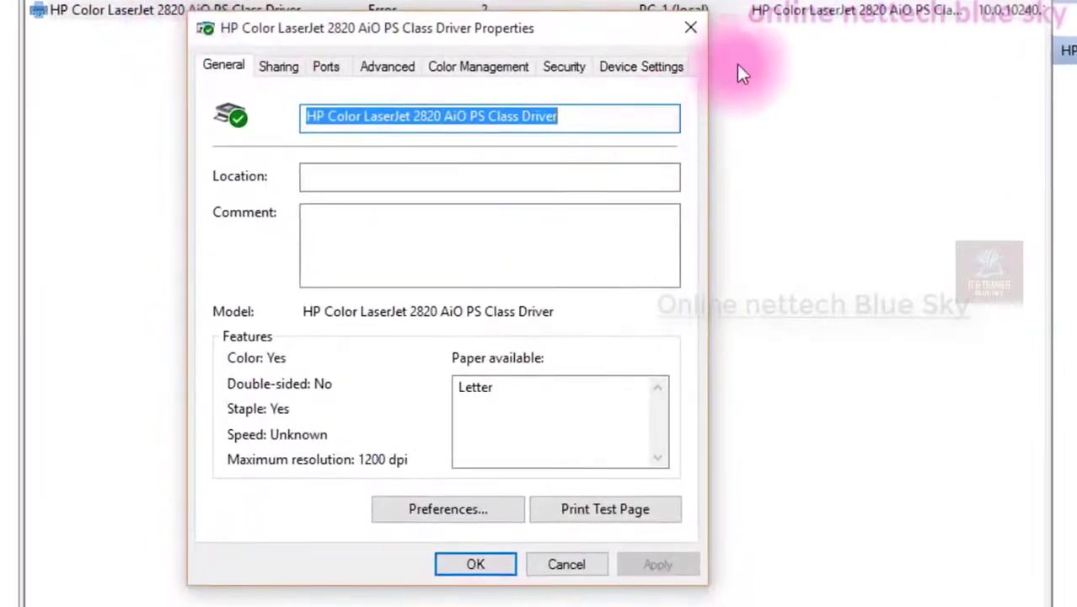
pyautogui.click(694, 31)
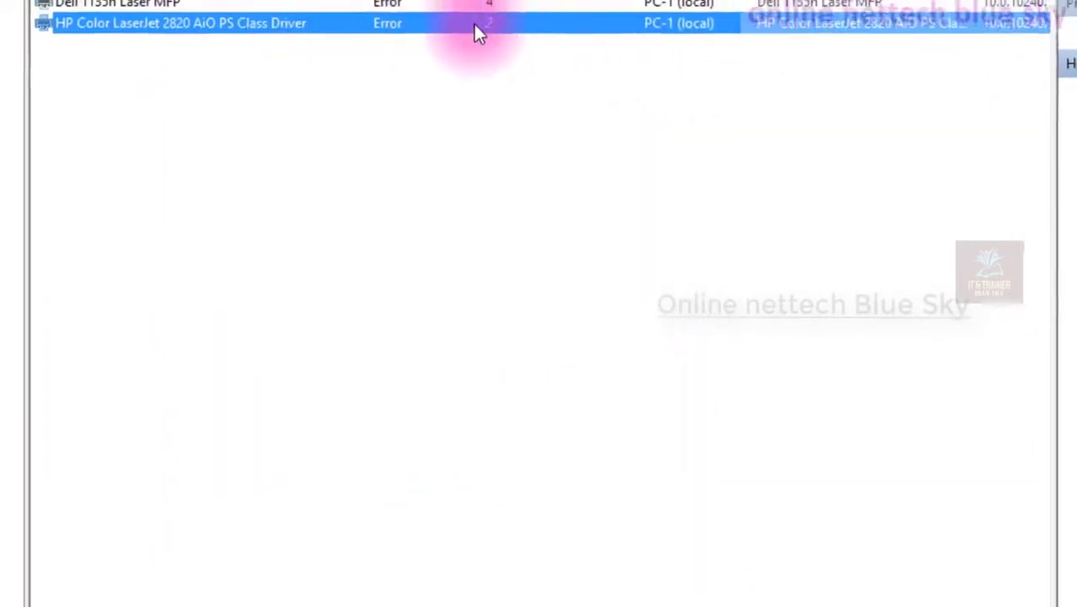
pyautogui.rightClick(440, 14)
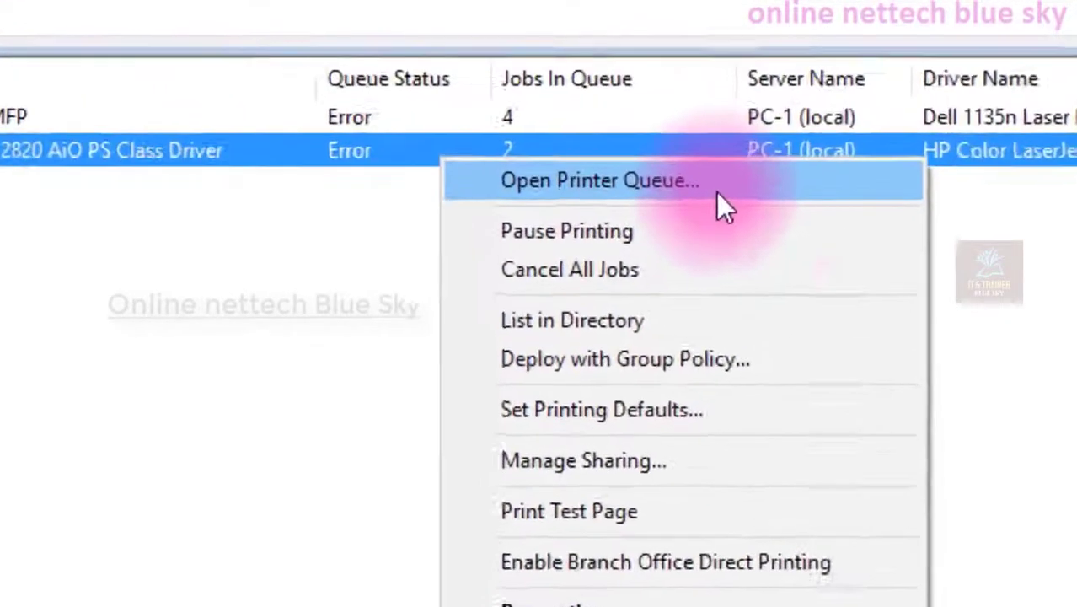
pyautogui.click(718, 196)
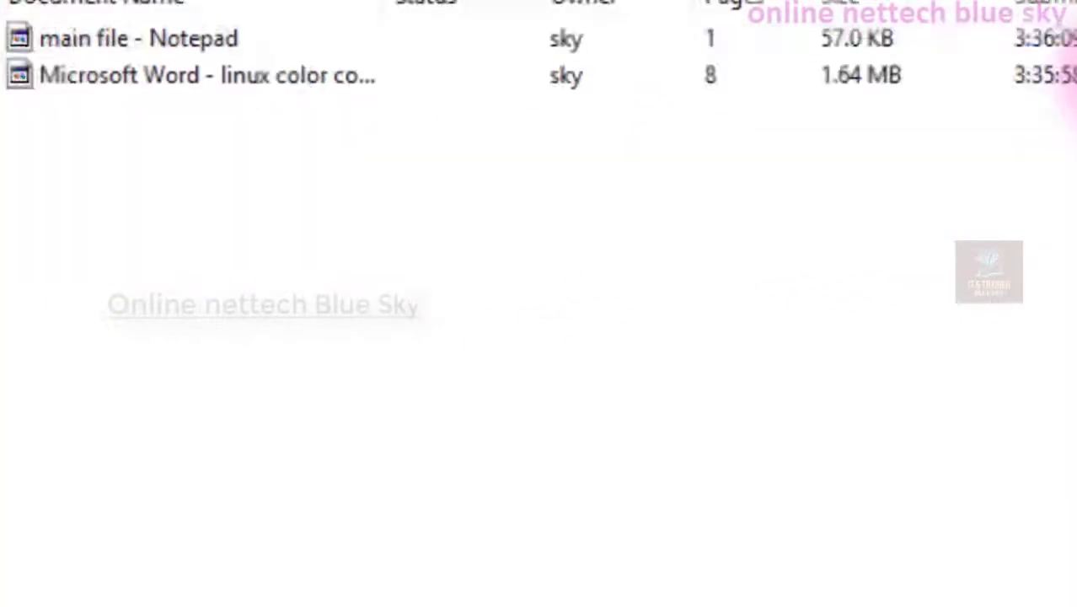
# Inspect the queued Notepad and Word jobs, resizing the document name column to read the Word job's full name
pyautogui.click(212, 75)
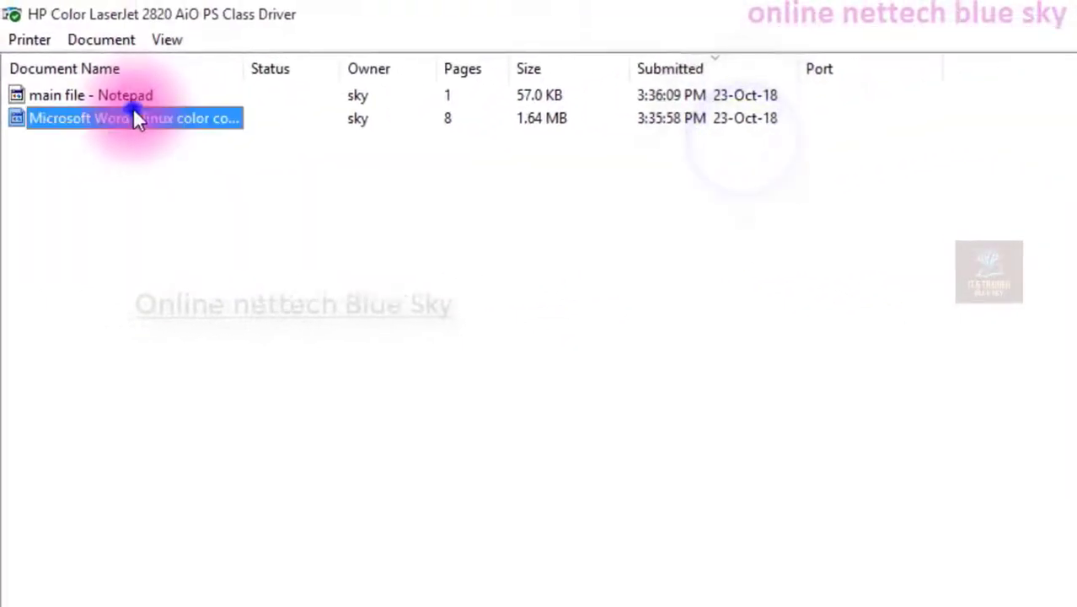
pyautogui.click(133, 94)
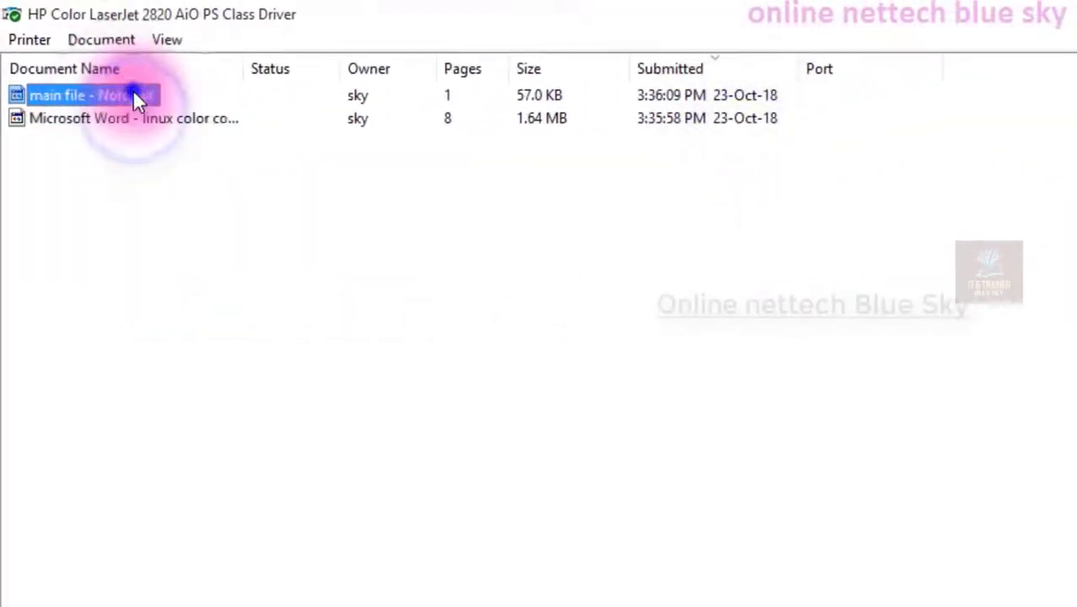
pyautogui.click(95, 118)
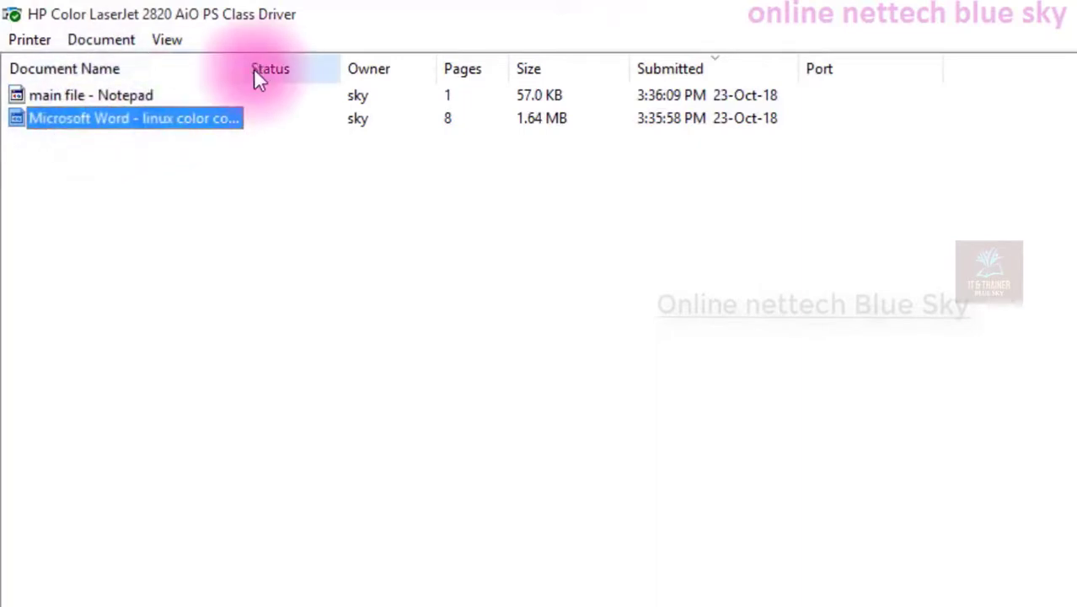
pyautogui.moveTo(251, 71); pyautogui.dragTo(456, 124)
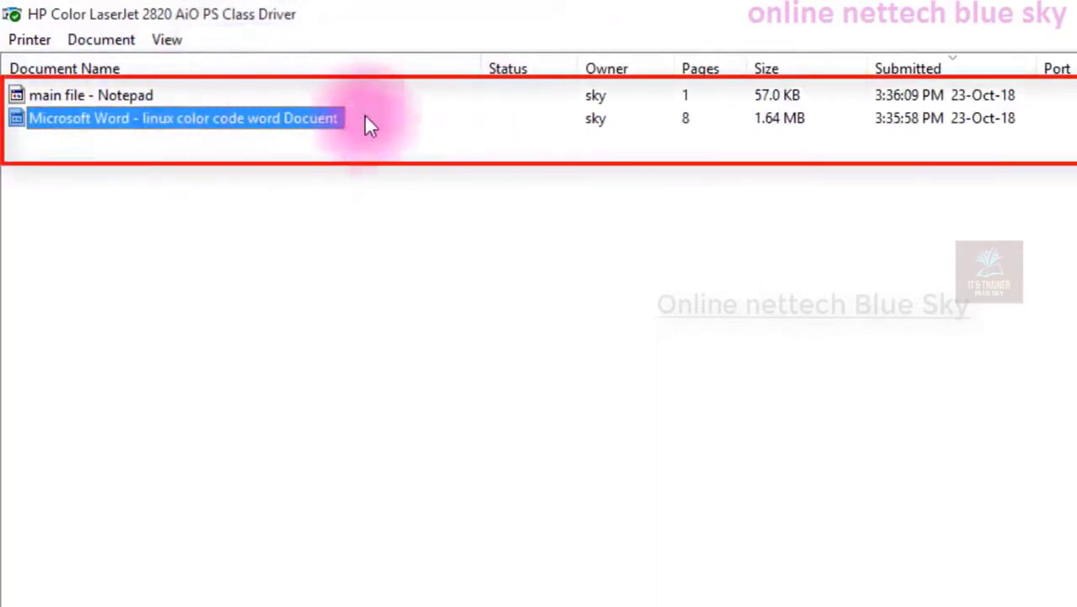
pyautogui.moveTo(489, 72); pyautogui.dragTo(274, 108)
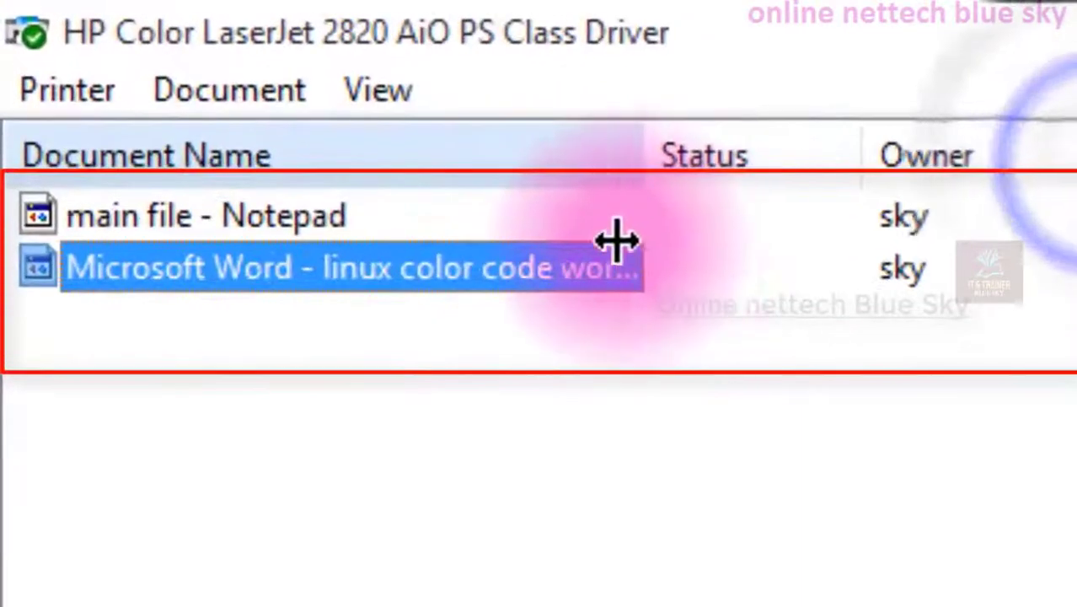
pyautogui.moveTo(618, 241); pyautogui.dragTo(620, 240)
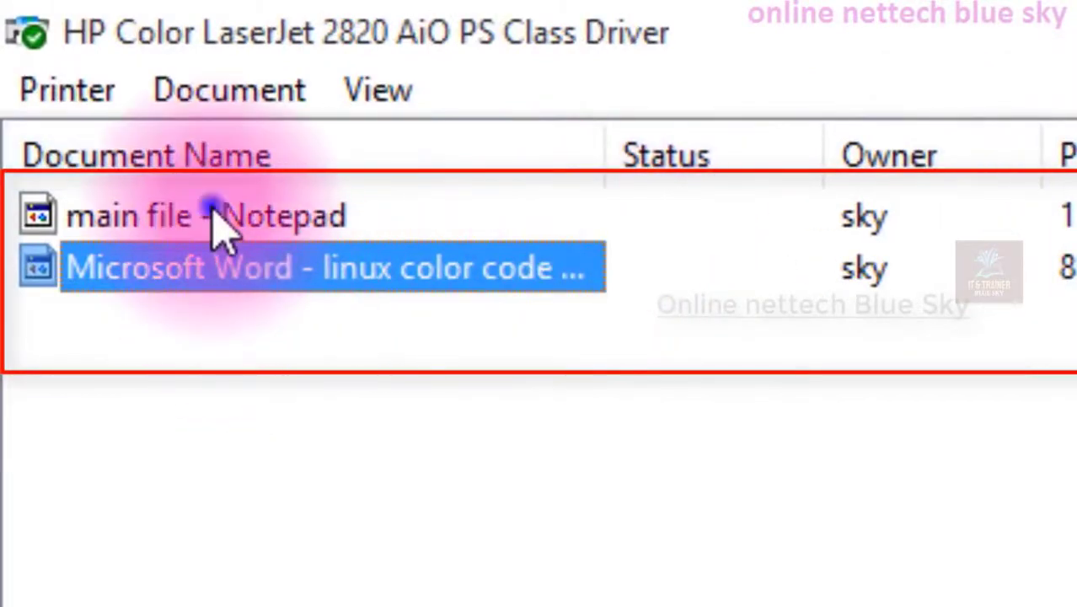
# Examine the HP jobs' owner, page count, size and submission time, sort them by document name, and close the queue
pyautogui.click(211, 211)
pyautogui.click(193, 268)
pyautogui.click(202, 221)
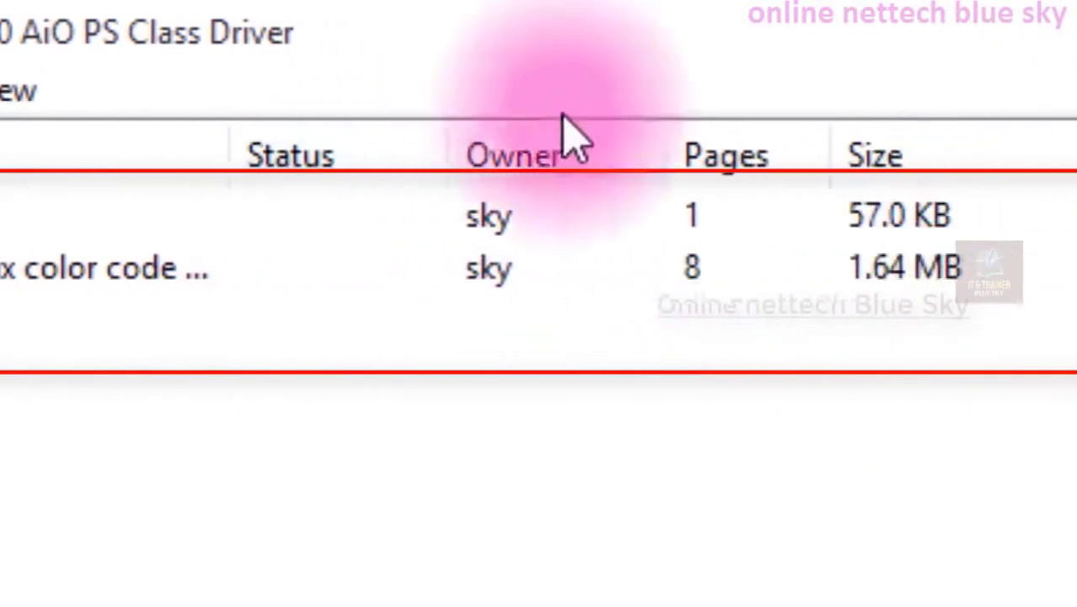
pyautogui.click(525, 250)
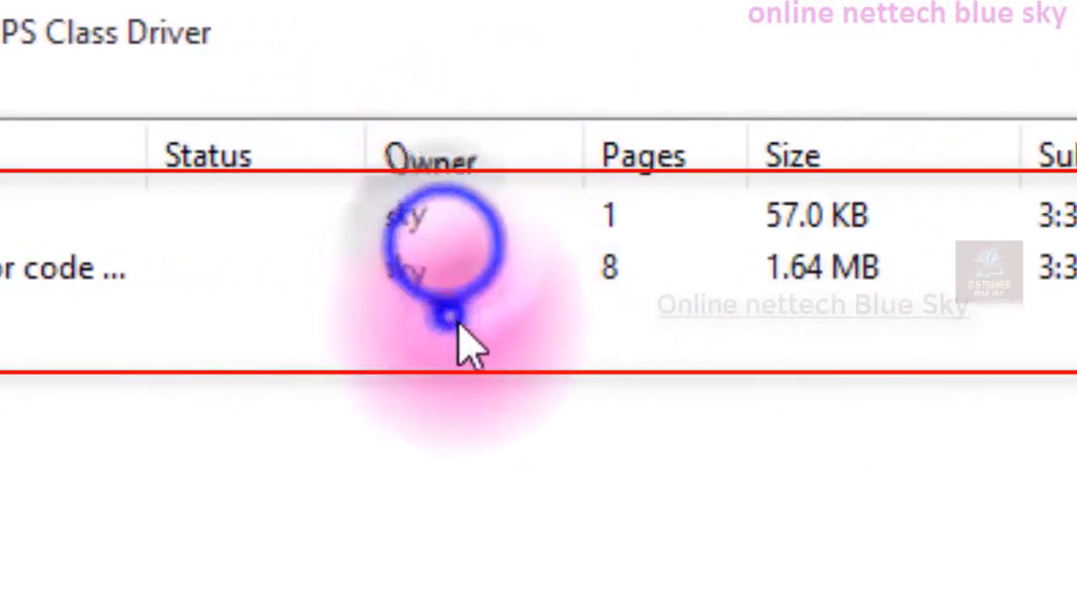
pyautogui.click(606, 223)
pyautogui.click(3, 268)
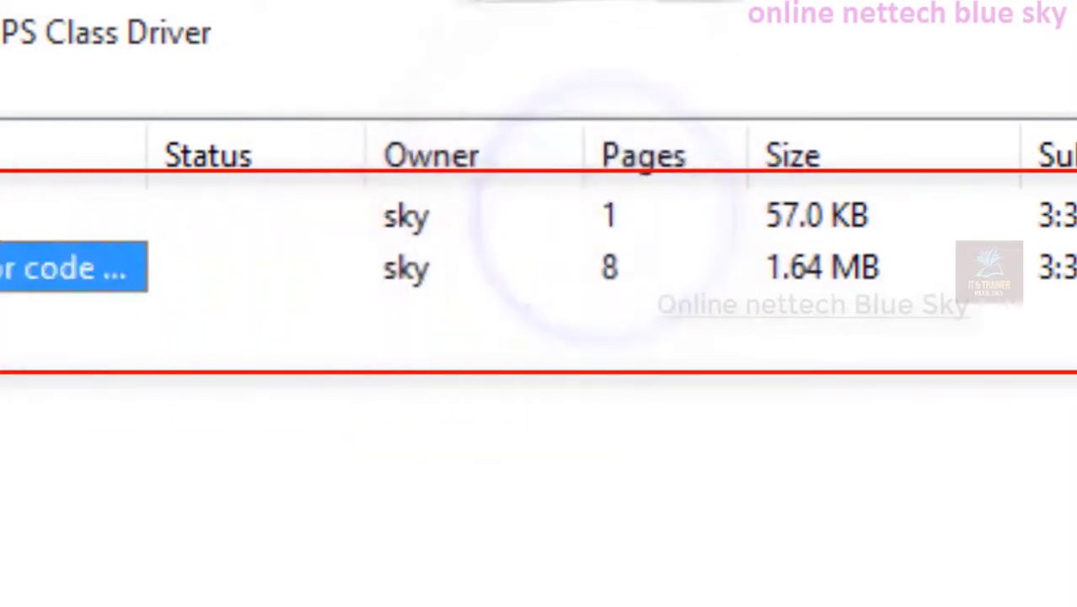
pyautogui.click(941, 266)
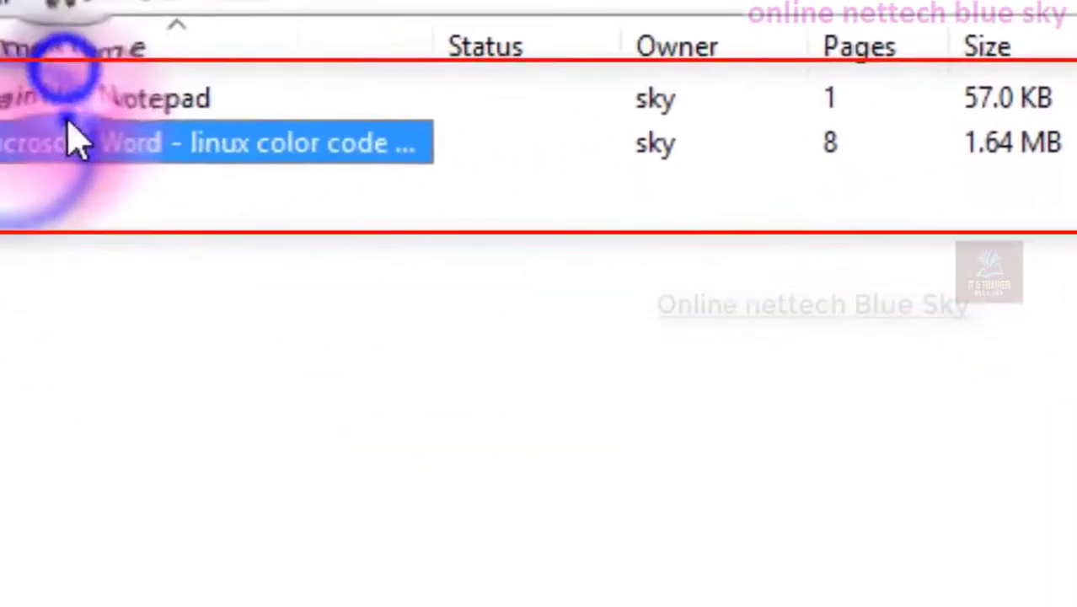
pyautogui.click(187, 43)
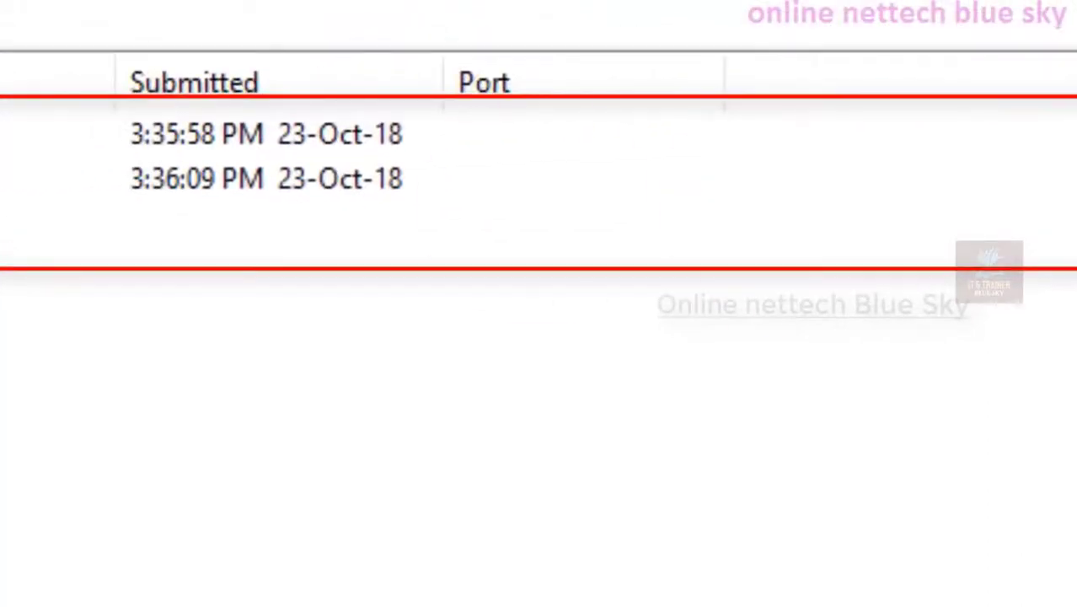
pyautogui.click(494, 357)
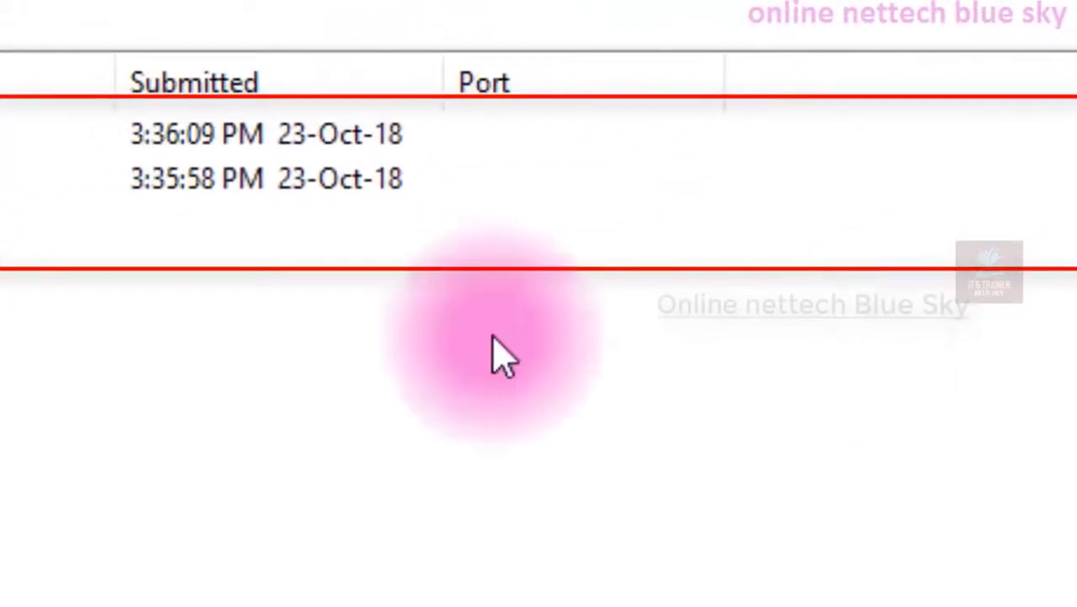
pyautogui.click(116, 273)
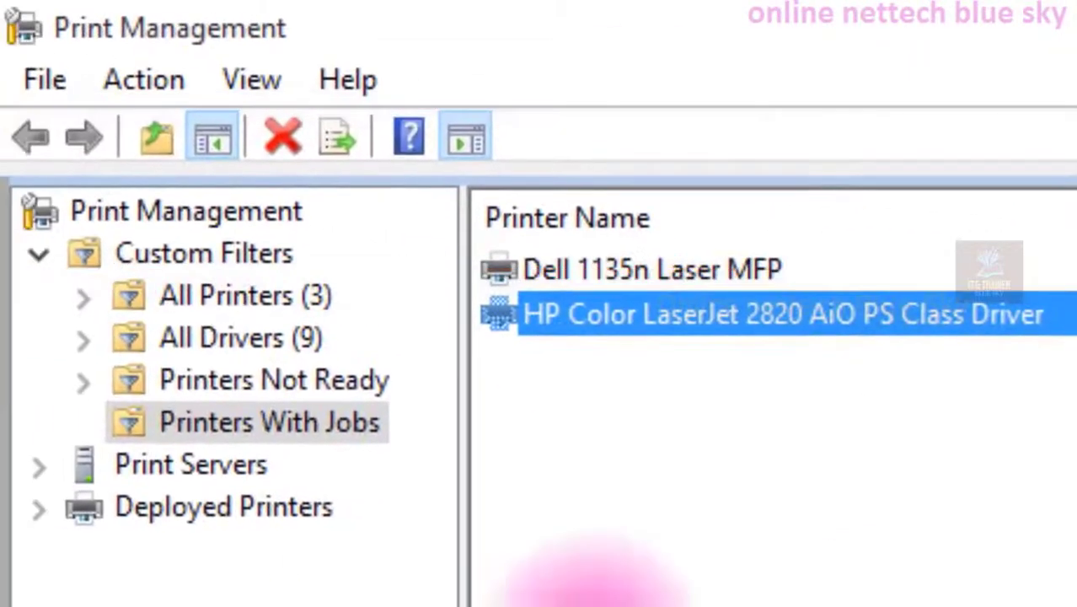
# Select the Dell 1135n Laser MFP among the printers with jobs, view its general properties, and close them
pyautogui.click(728, 270)
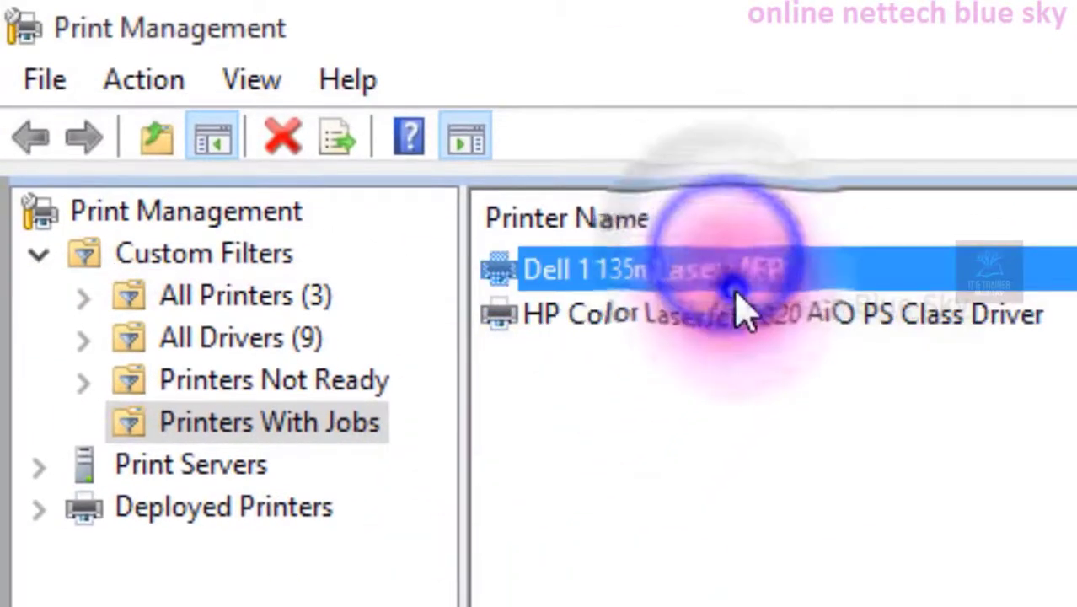
pyautogui.click(751, 321)
pyautogui.click(759, 278)
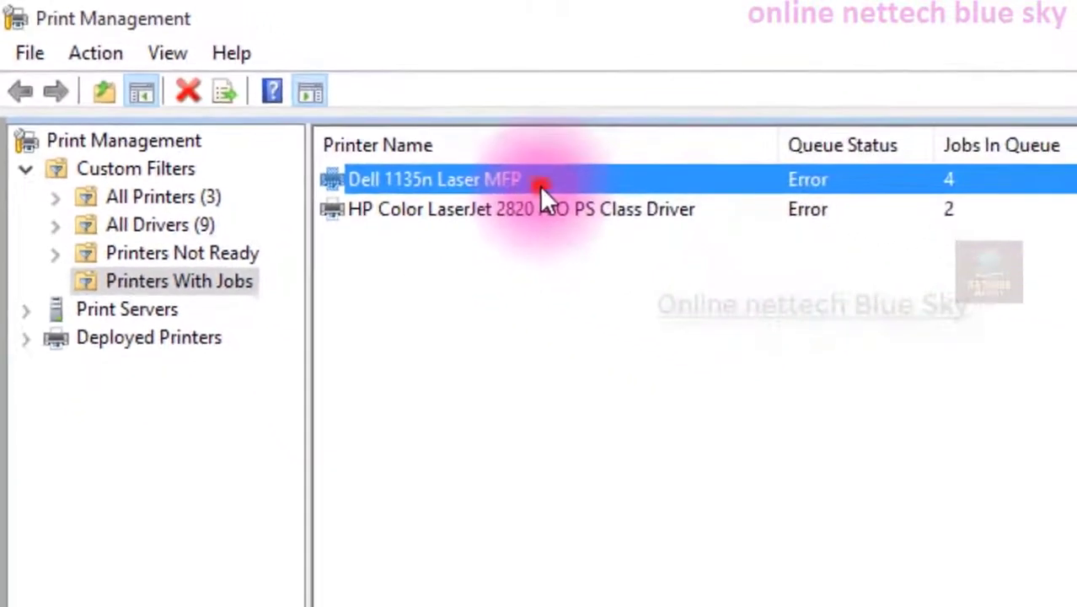
pyautogui.rightClick(805, 274)
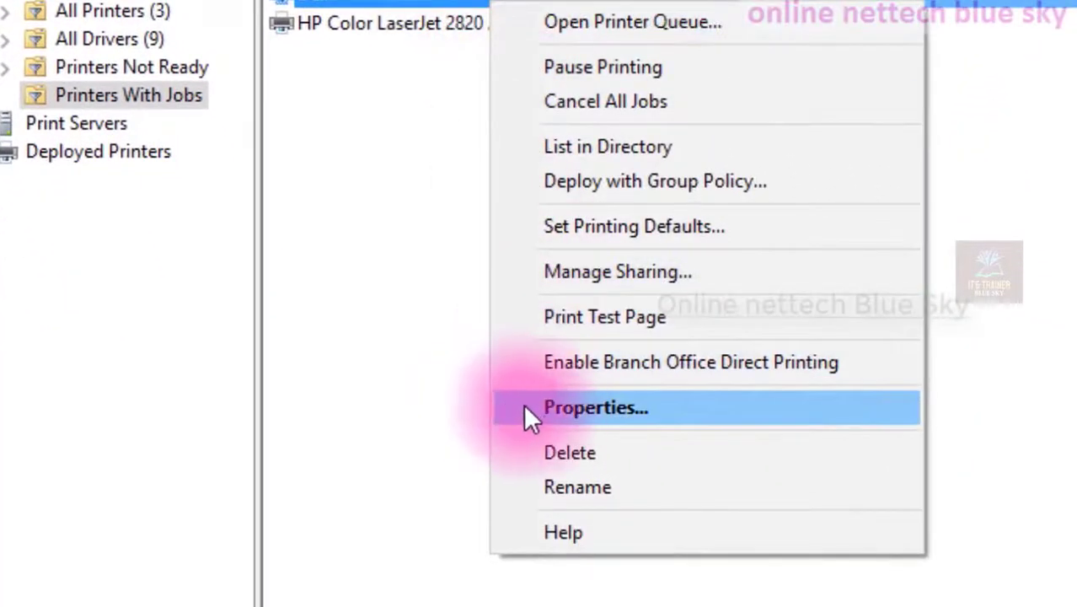
pyautogui.click(563, 410)
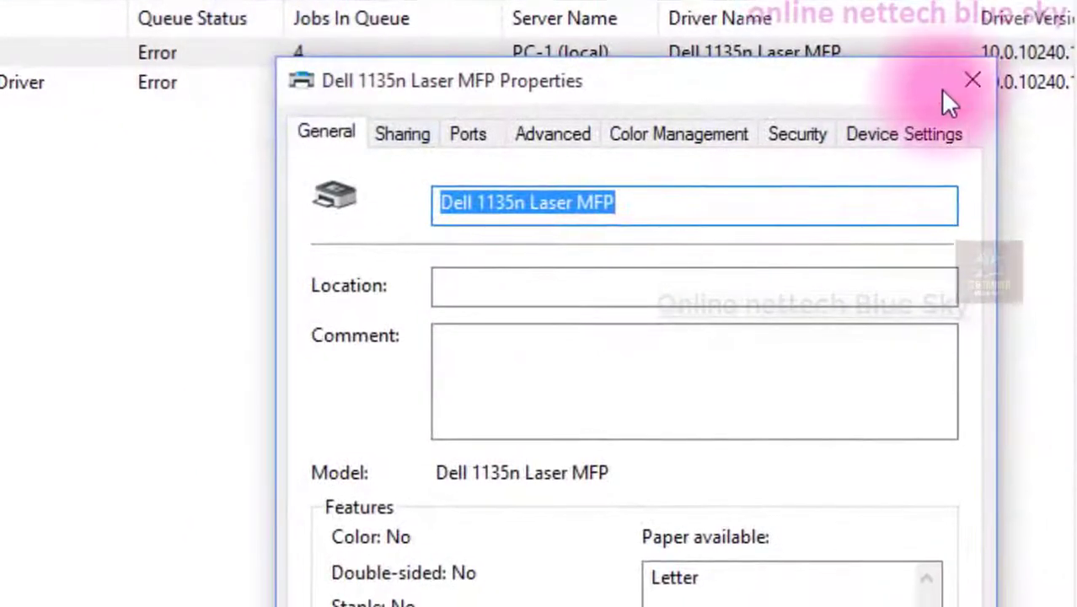
pyautogui.click(971, 82)
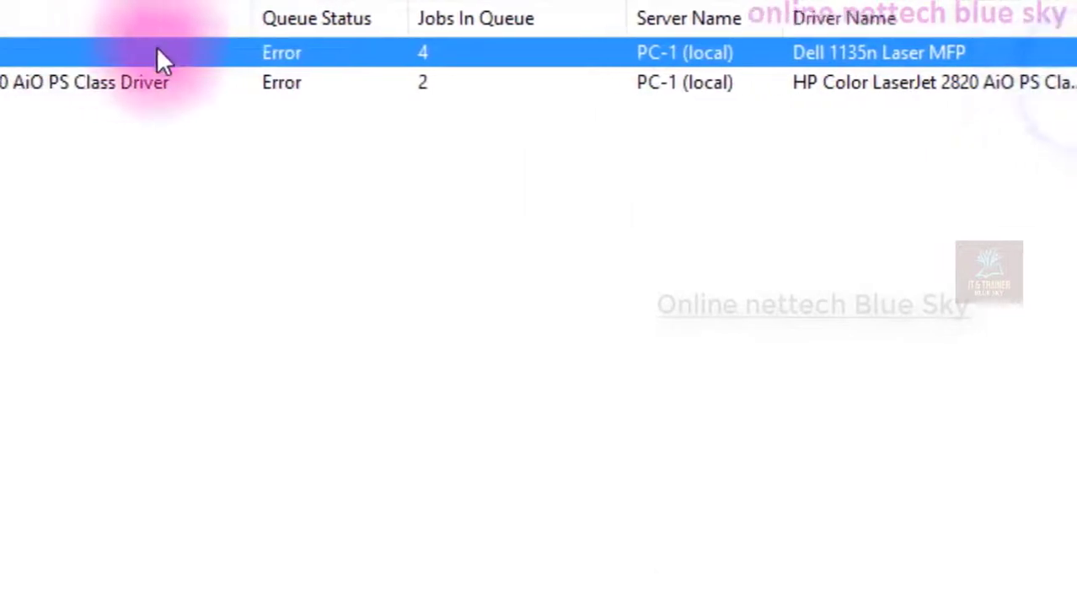
# Reopen and close the Dell 1135n Laser MFP properties, and open them again directly from the printer's row
pyautogui.rightClick(35, 52)
pyautogui.click(208, 453)
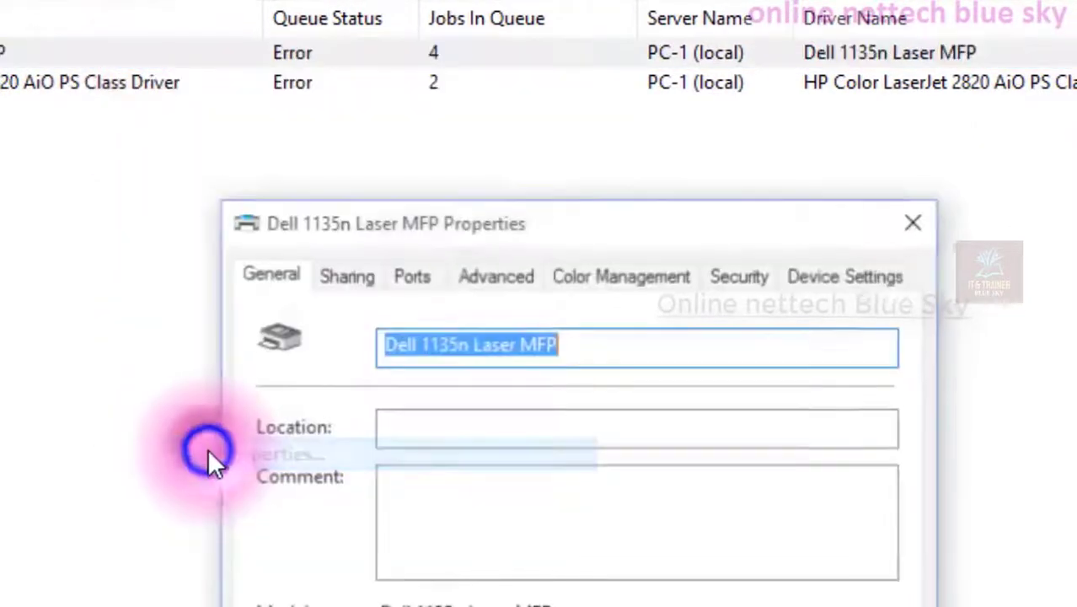
pyautogui.click(90, 54)
pyautogui.click(89, 54)
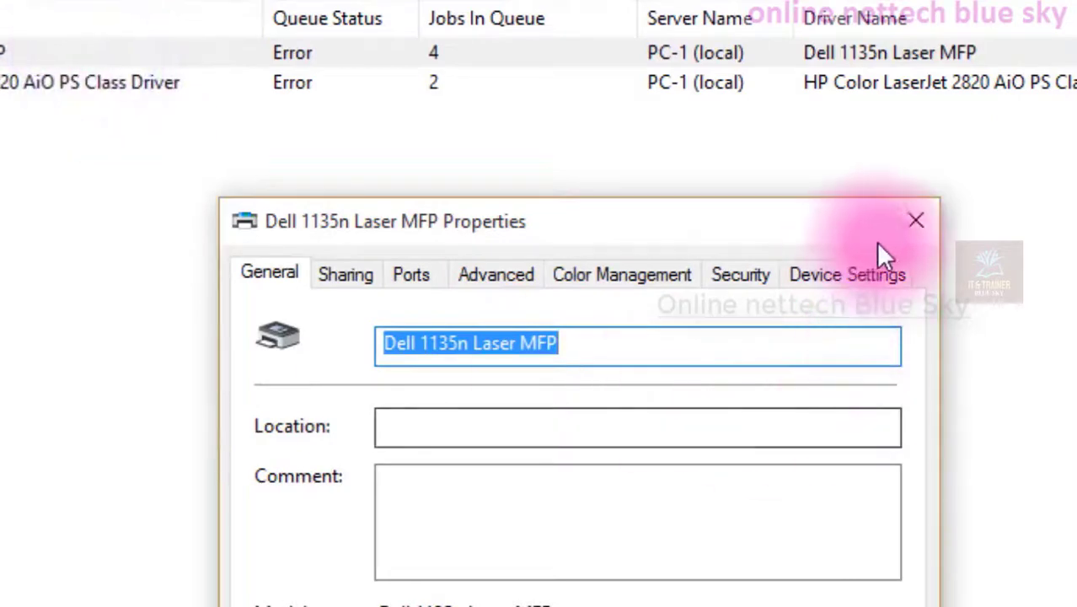
pyautogui.moveTo(773, 233); pyautogui.dragTo(606, 131)
pyautogui.click(728, 115)
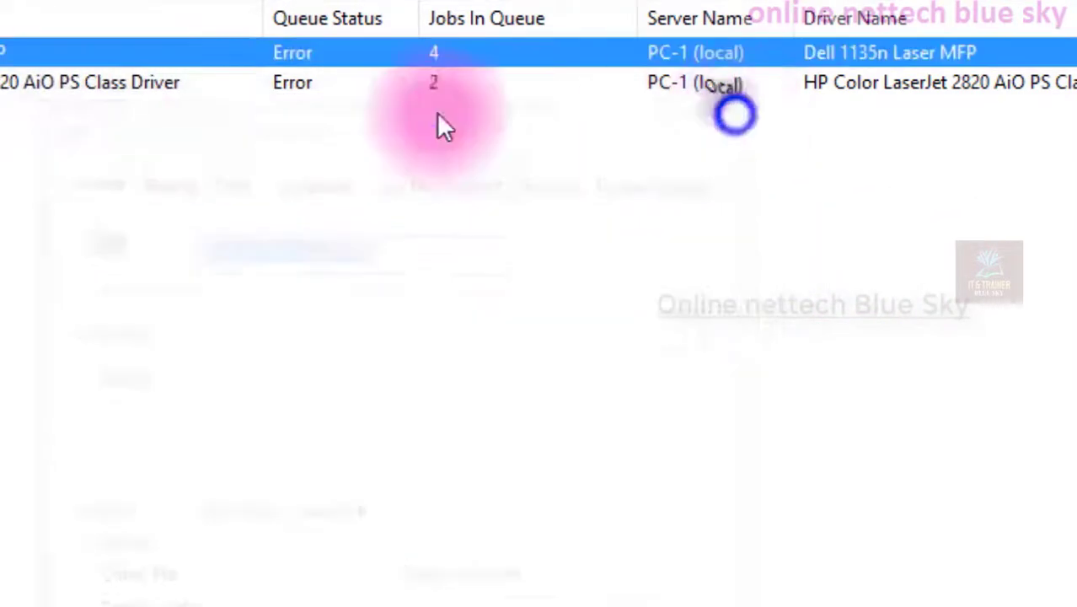
pyautogui.doubleClick(132, 49)
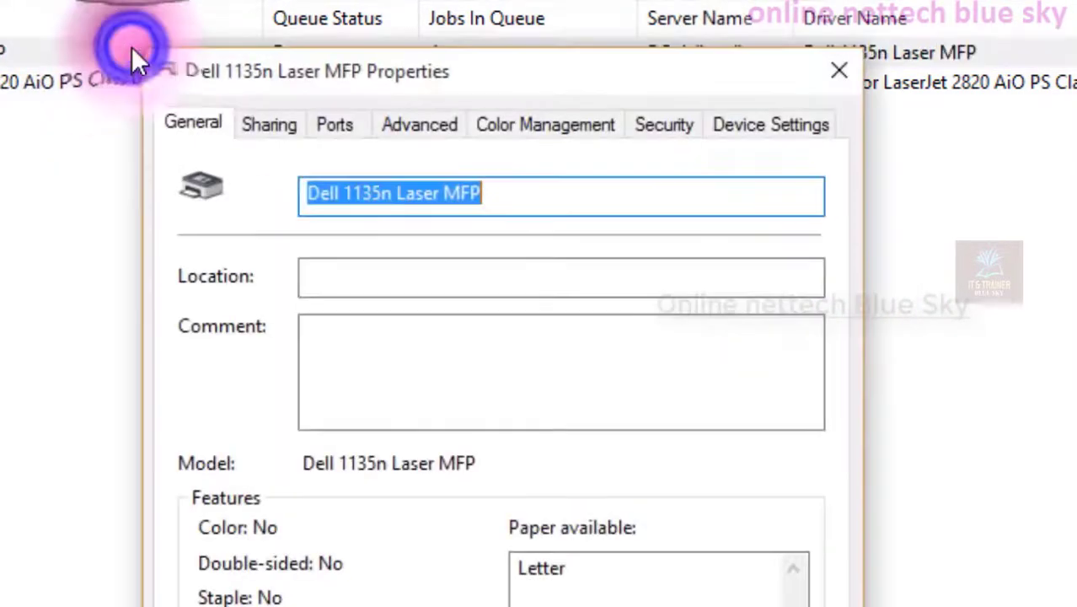
# Switch to This PC in File Explorer and examine the commands offered for the sata hdd E (E:) and Local Disk (C:) drives
pyautogui.moveTo(500, 73); pyautogui.dragTo(486, 2)
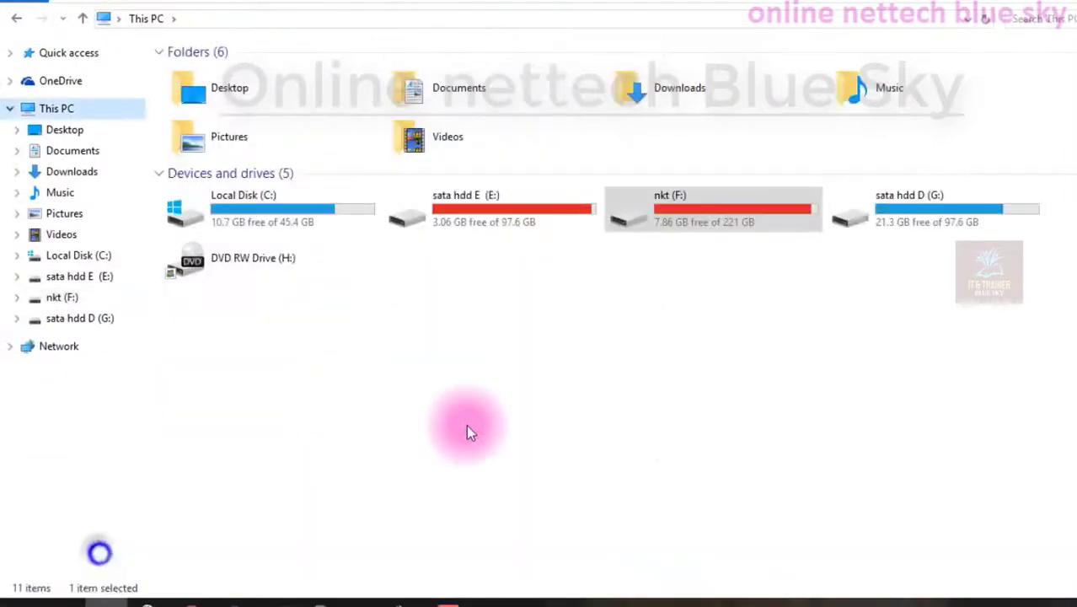
pyautogui.click(434, 234)
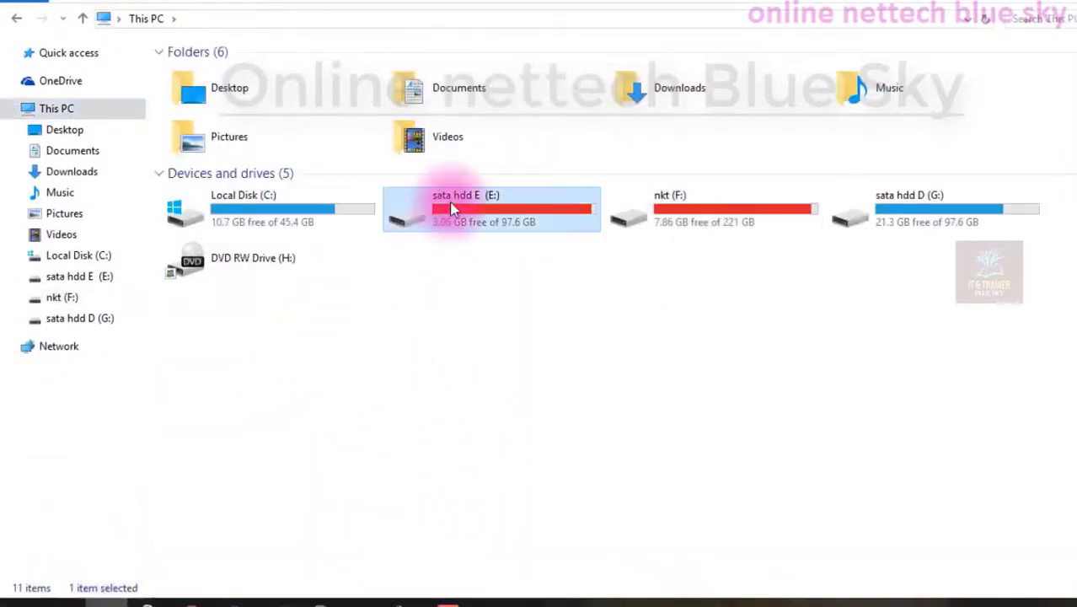
pyautogui.rightClick(451, 209)
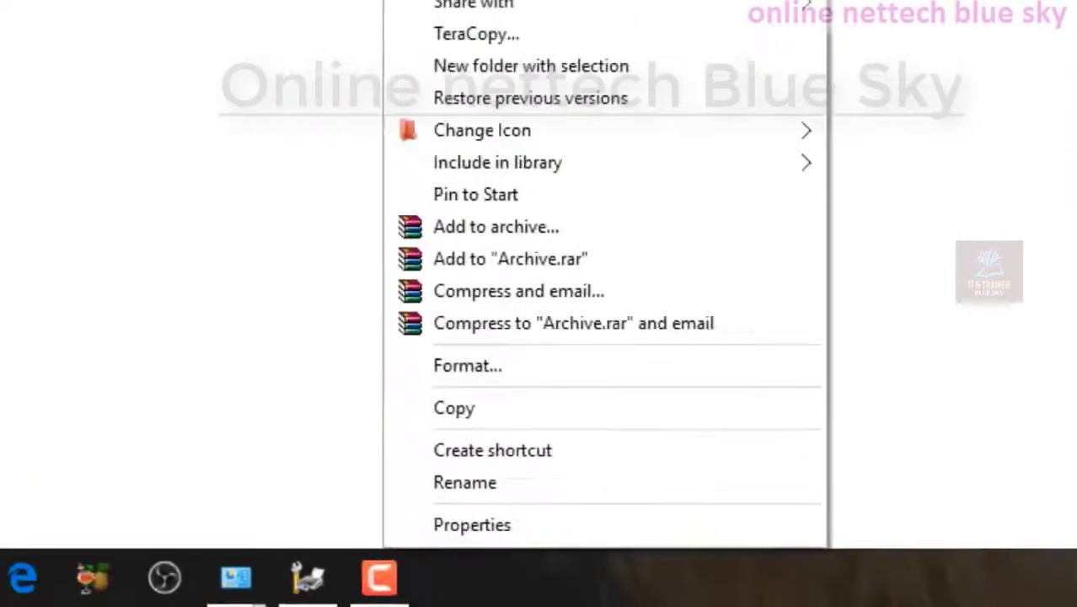
pyautogui.click(236, 195)
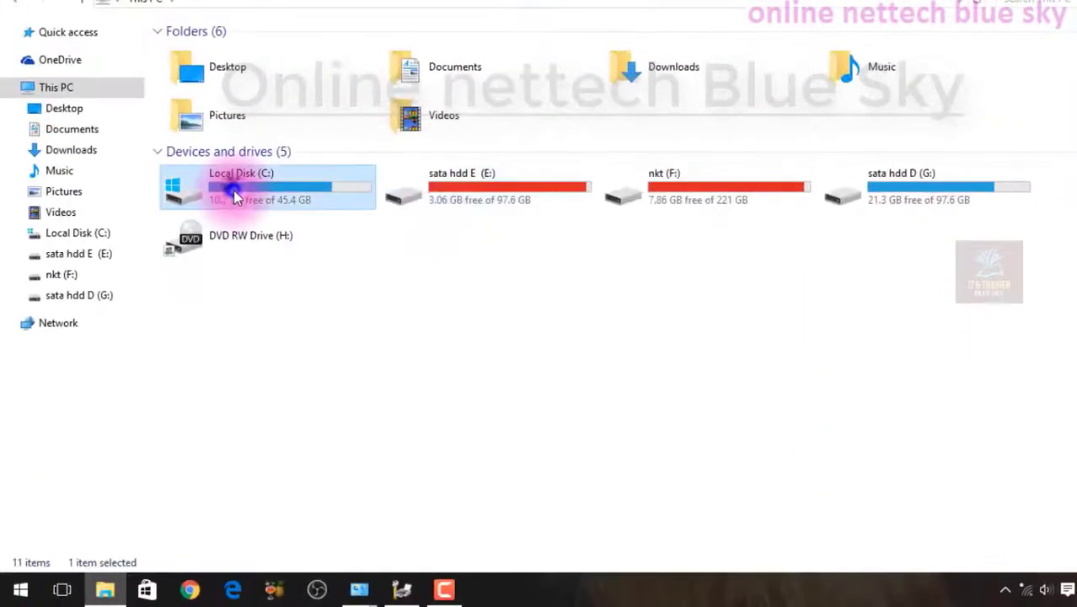
pyautogui.rightClick(236, 196)
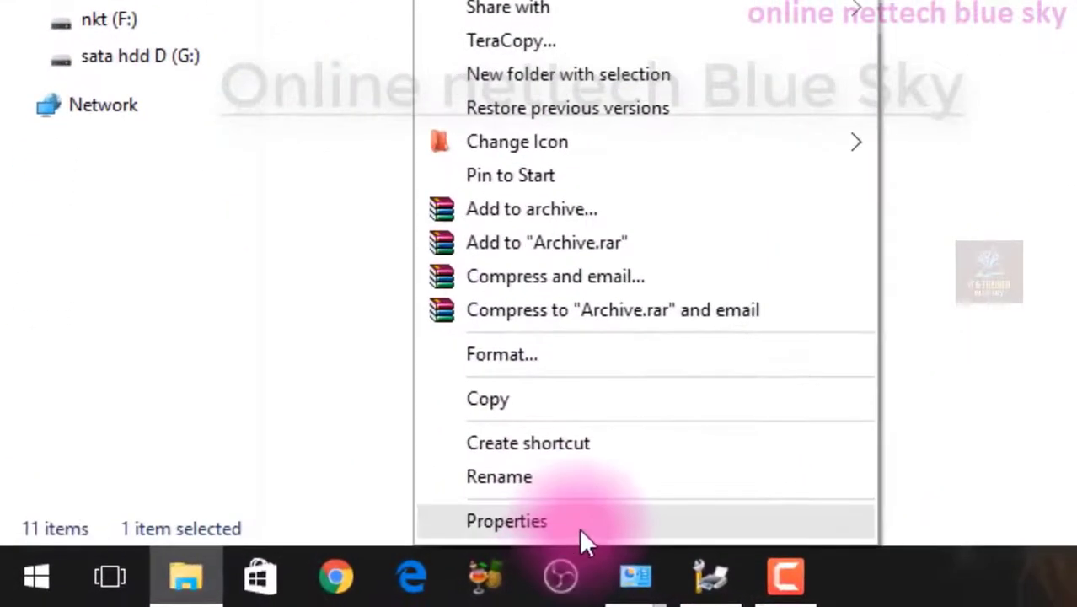
pyautogui.click(822, 516)
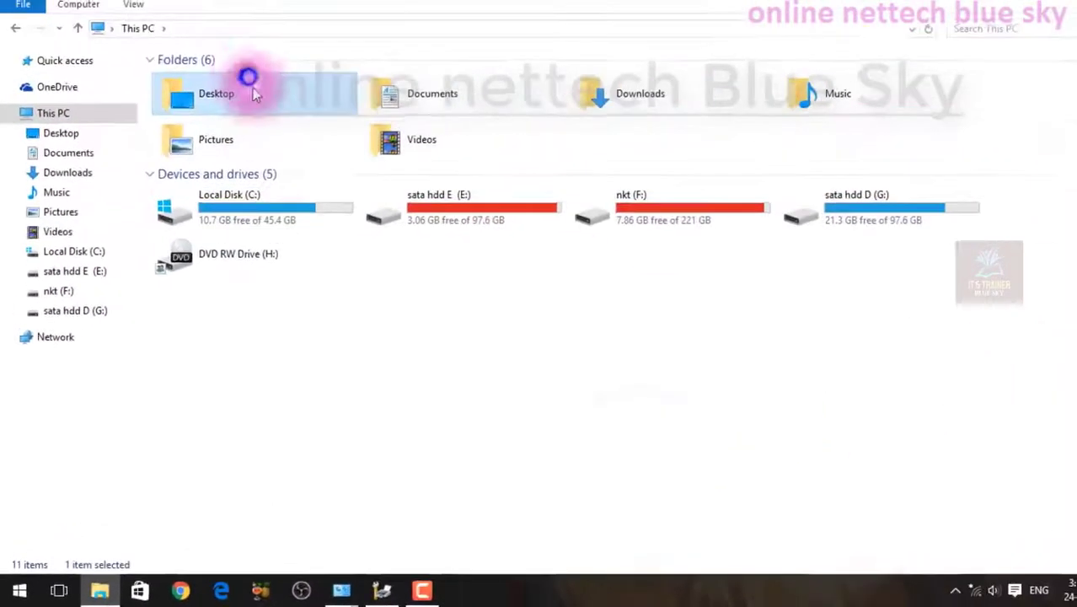
# Find the Properties command offered for the Desktop folder and for DVD RW Drive (H:)
pyautogui.rightClick(256, 94)
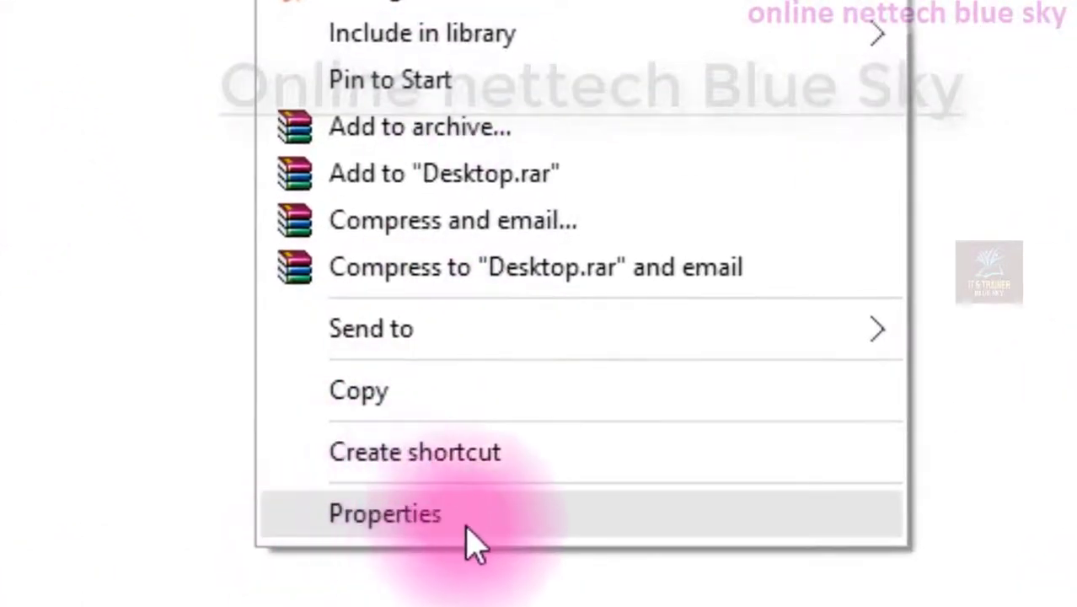
pyautogui.click(475, 540)
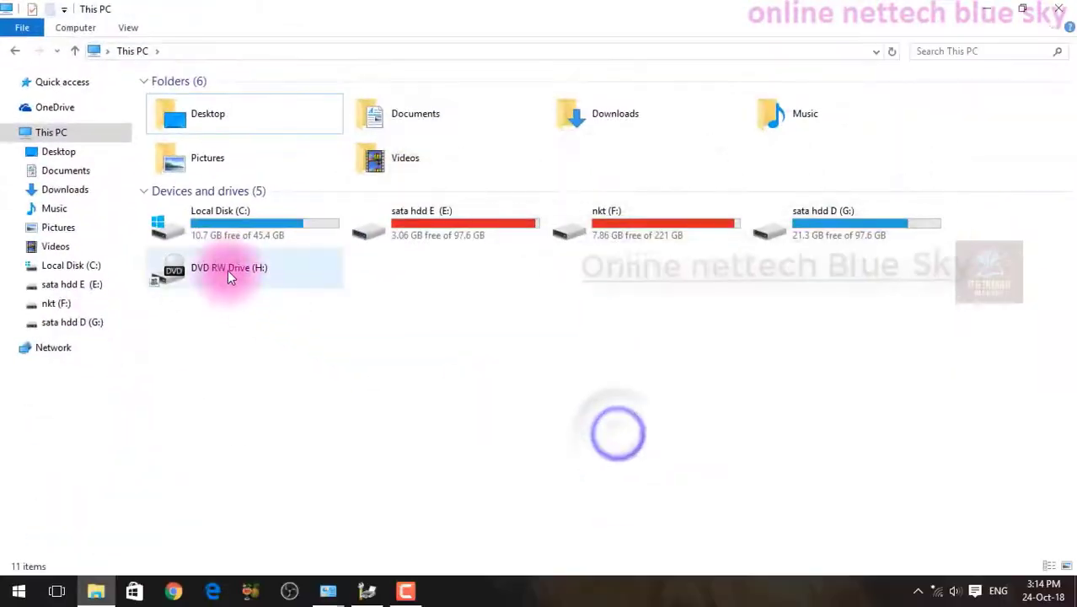
pyautogui.rightClick(229, 276)
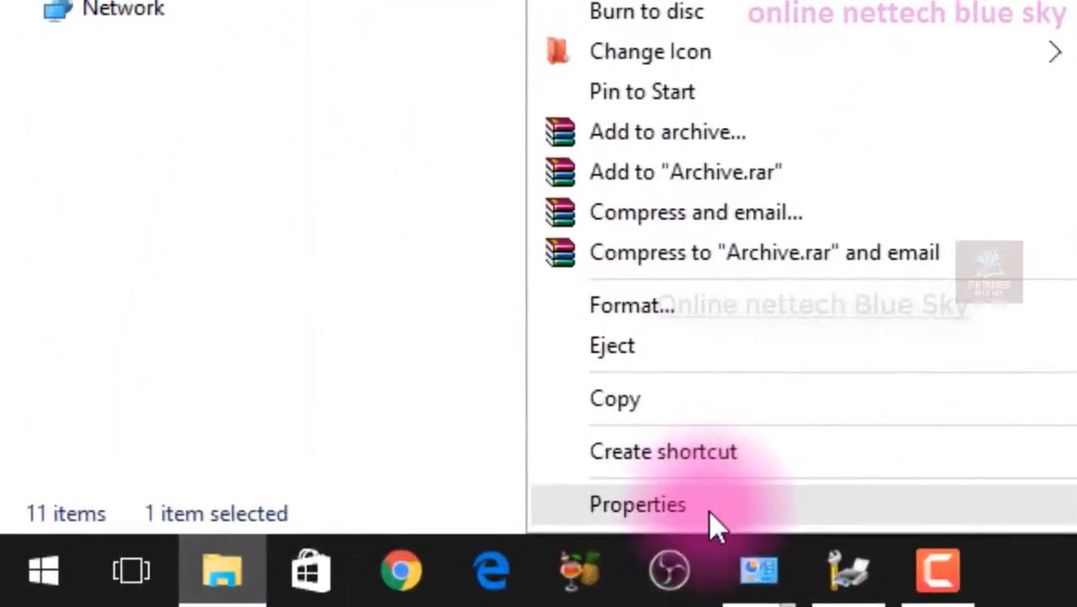
pyautogui.click(715, 522)
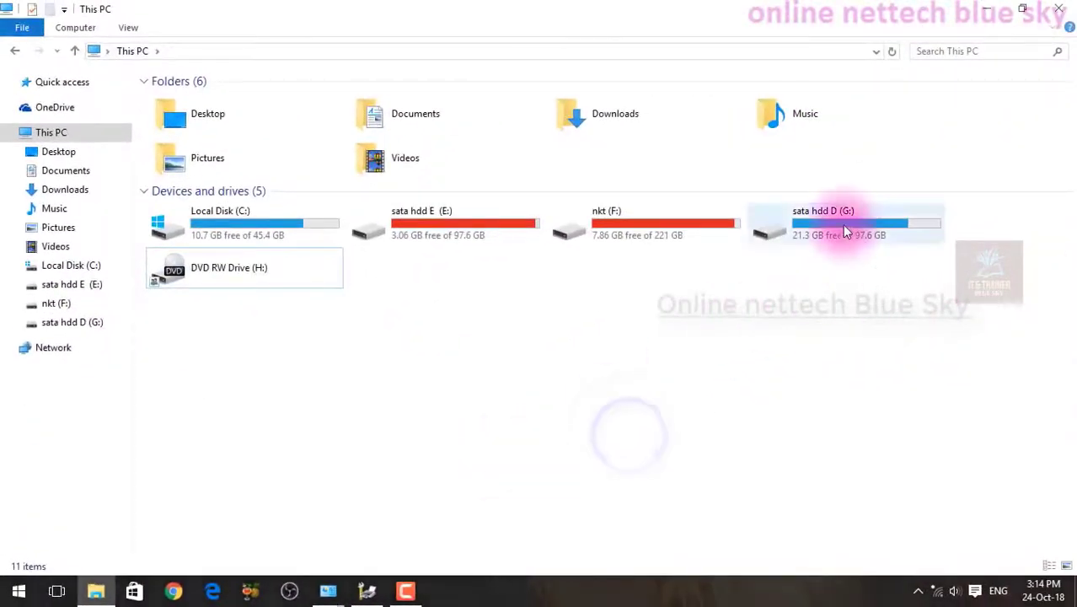
# Find the Properties command offered for the sata hdd D (G:) drive and for This PC, and dismiss the commands
pyautogui.click(844, 226)
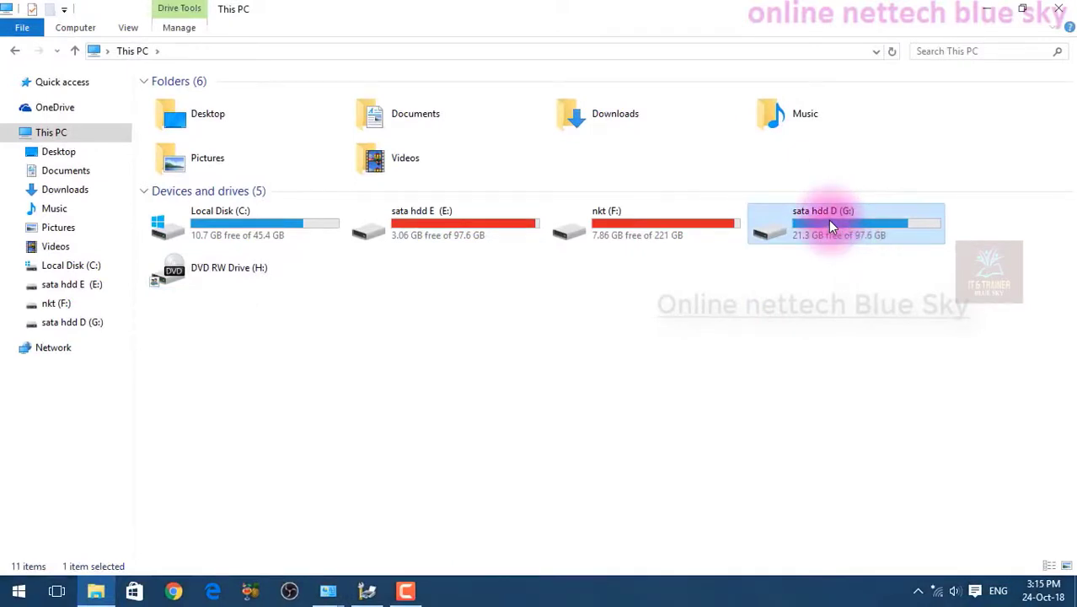
pyautogui.rightClick(827, 220)
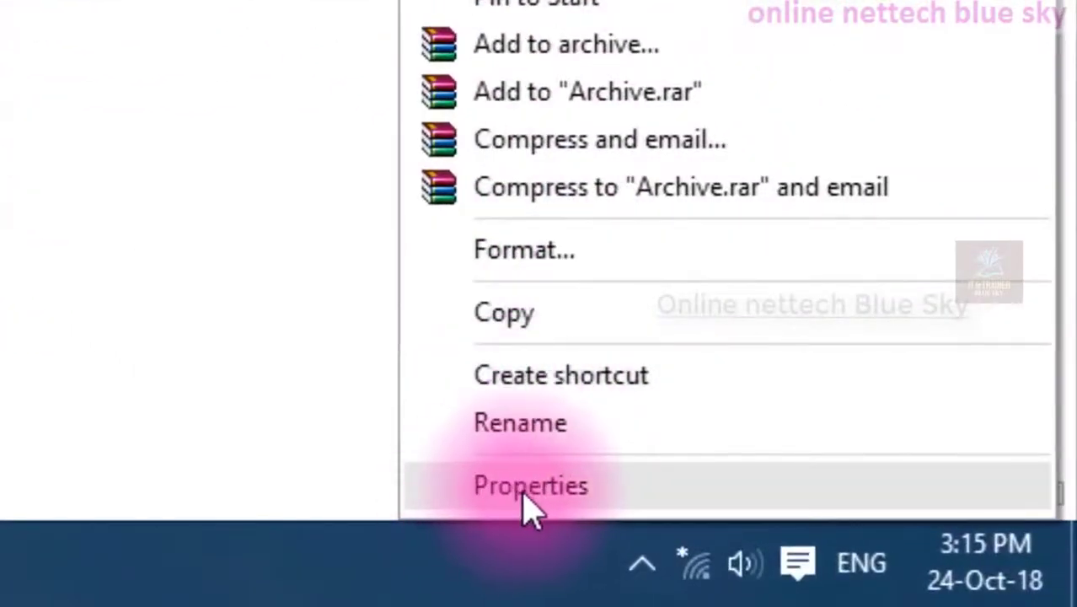
pyautogui.click(523, 497)
pyautogui.click(618, 231)
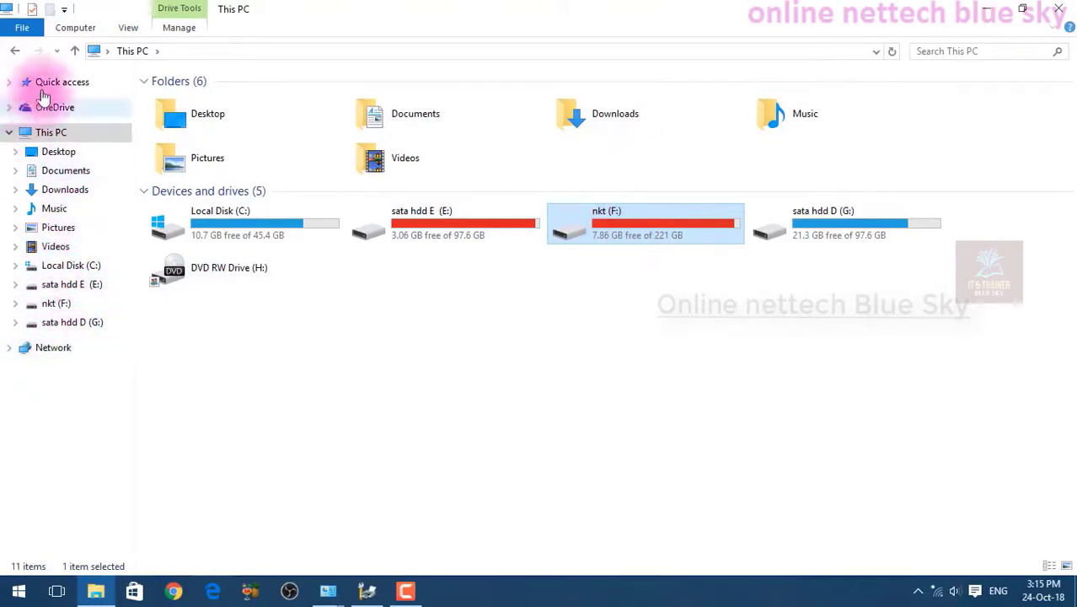
pyautogui.rightClick(46, 135)
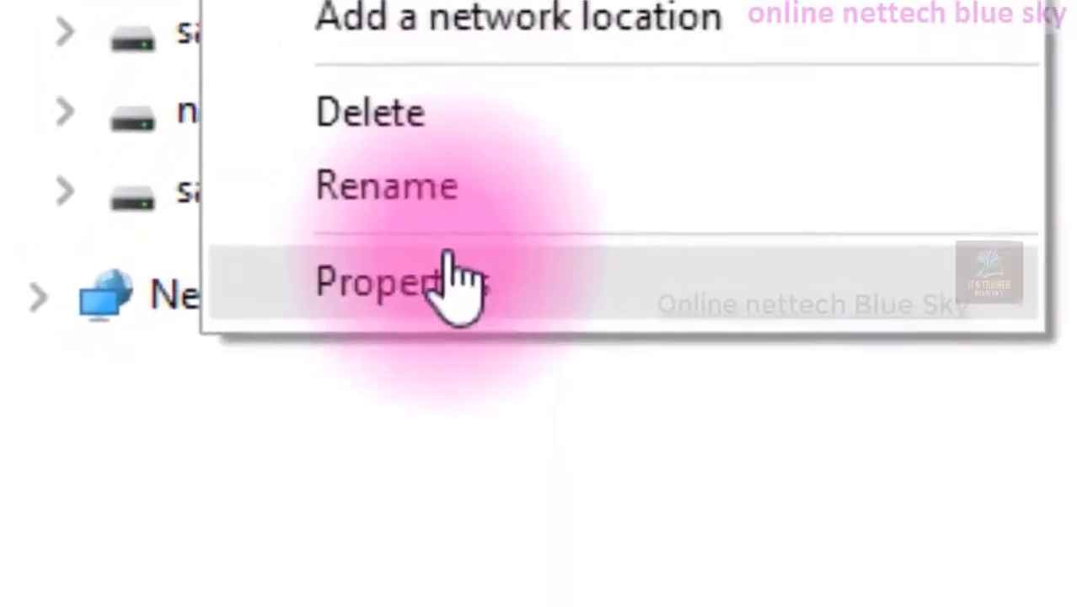
pyautogui.click(993, 402)
pyautogui.click(477, 384)
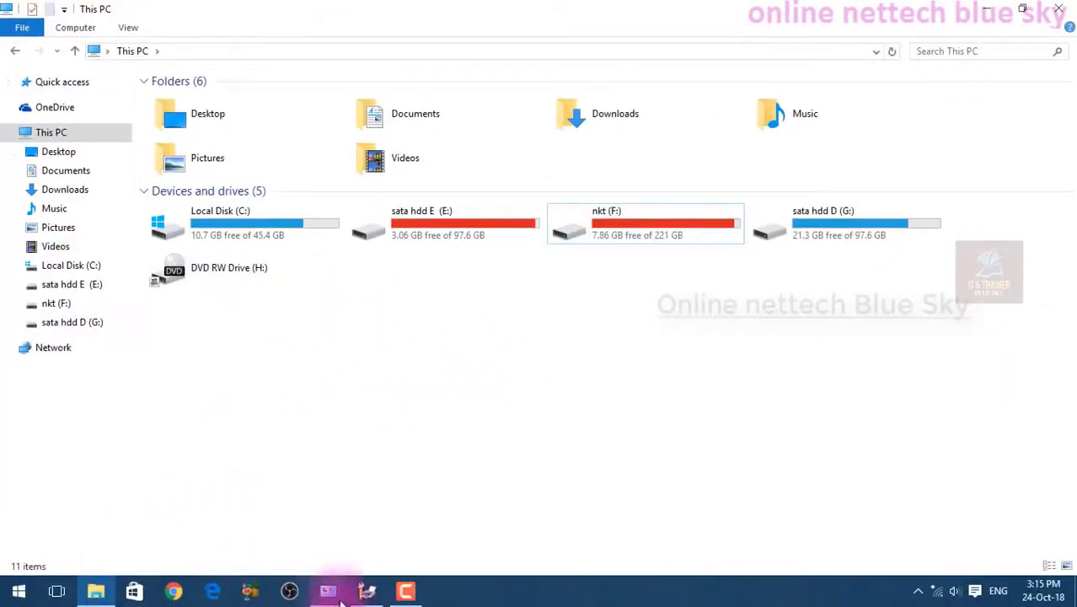
# Switch back to Print Management and open the properties of the Dell 1135n Laser MFP
pyautogui.click(366, 591)
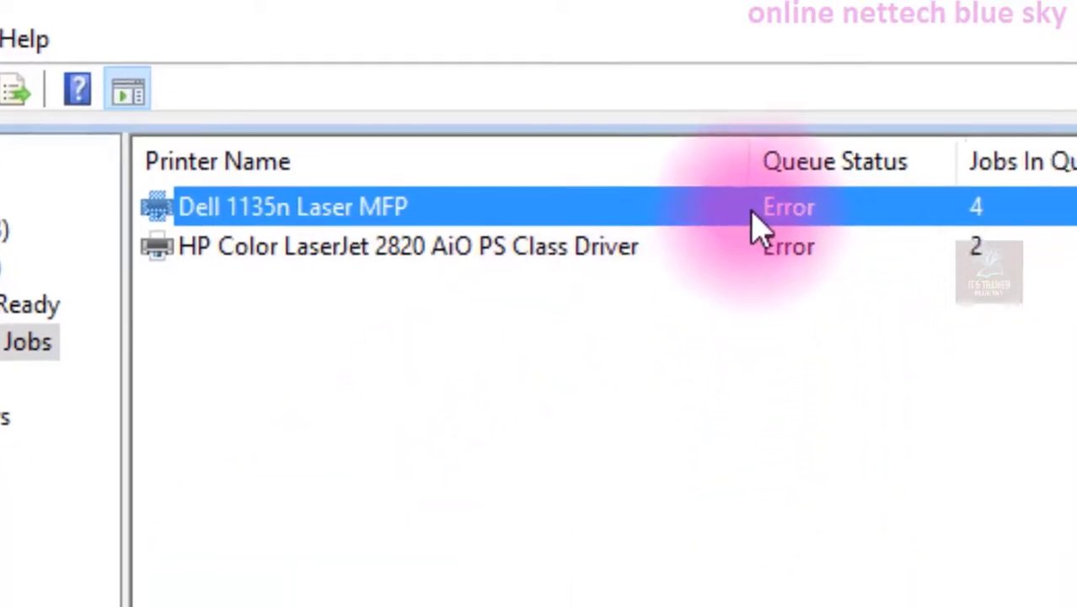
pyautogui.rightClick(756, 221)
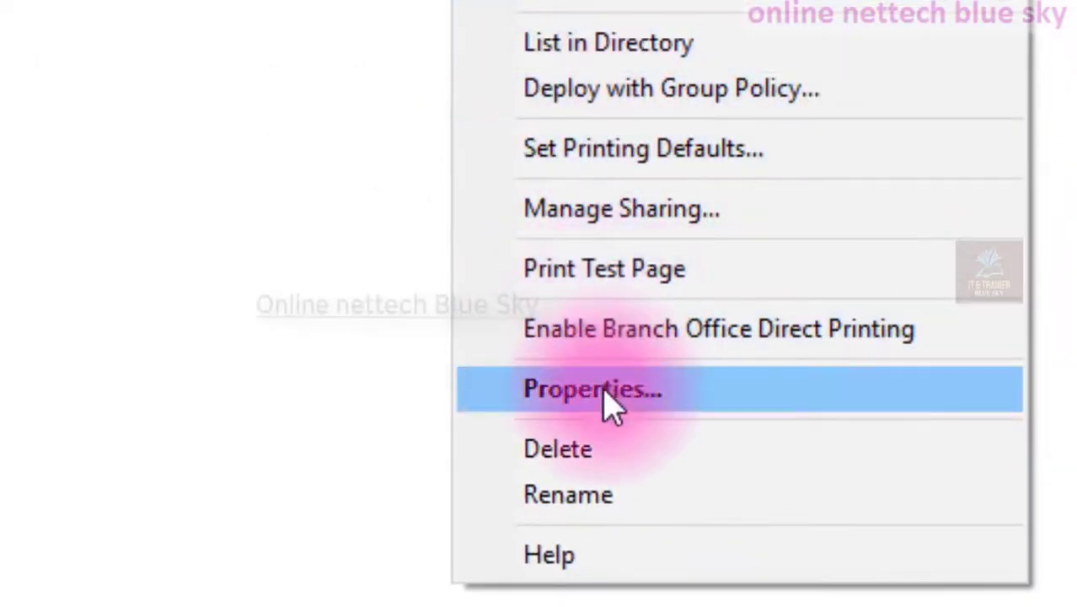
pyautogui.click(603, 393)
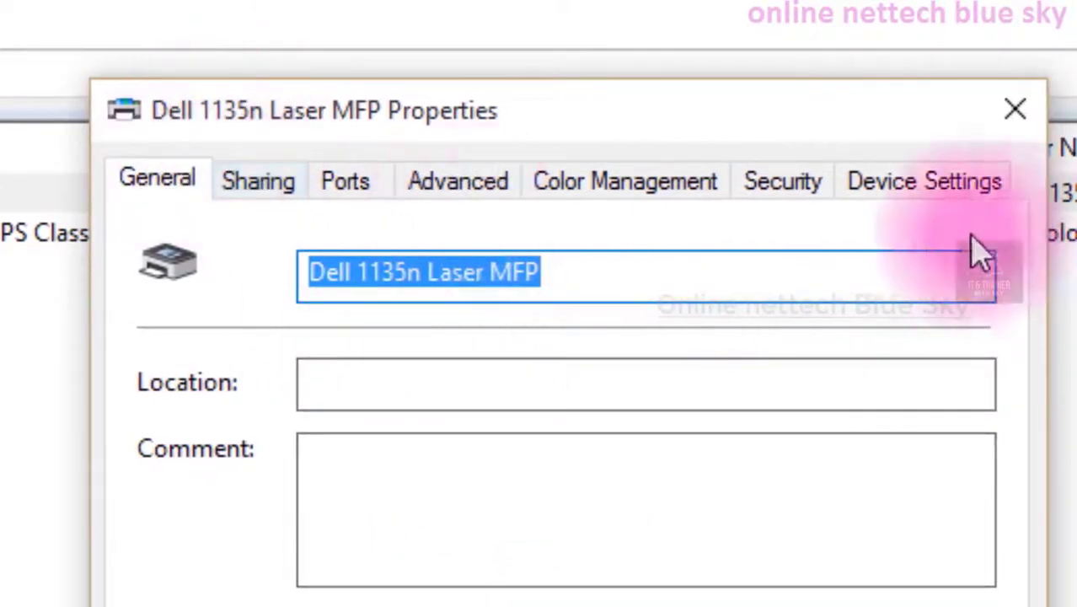
# Look through the printer's Sharing, Ports, Advanced, Color Management, Security and Device Settings properties, and return to the general properties
pyautogui.click(194, 192)
pyautogui.click(272, 182)
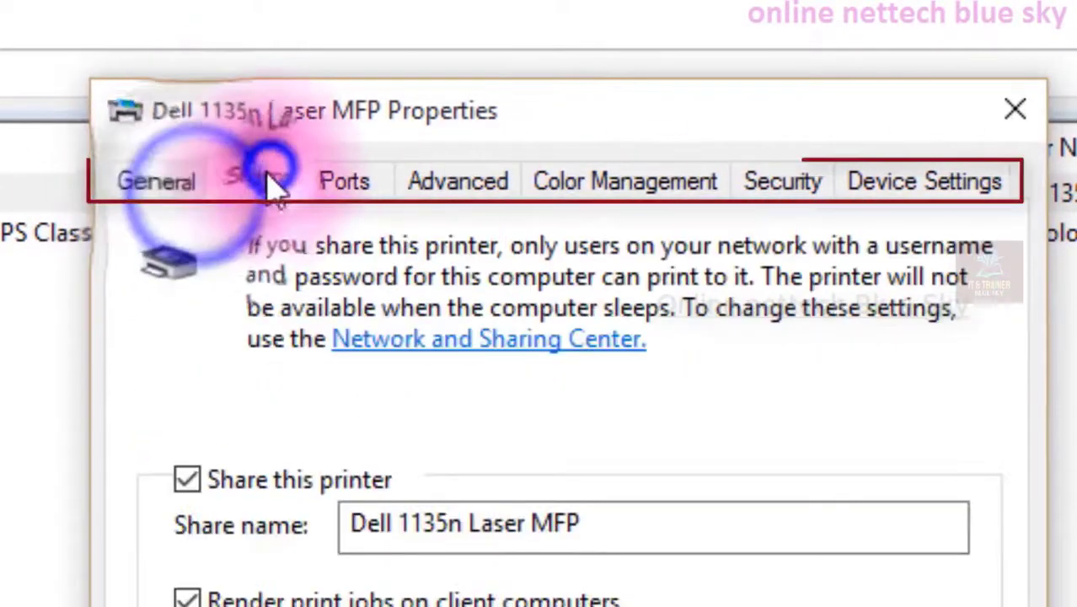
pyautogui.click(345, 182)
pyautogui.click(455, 189)
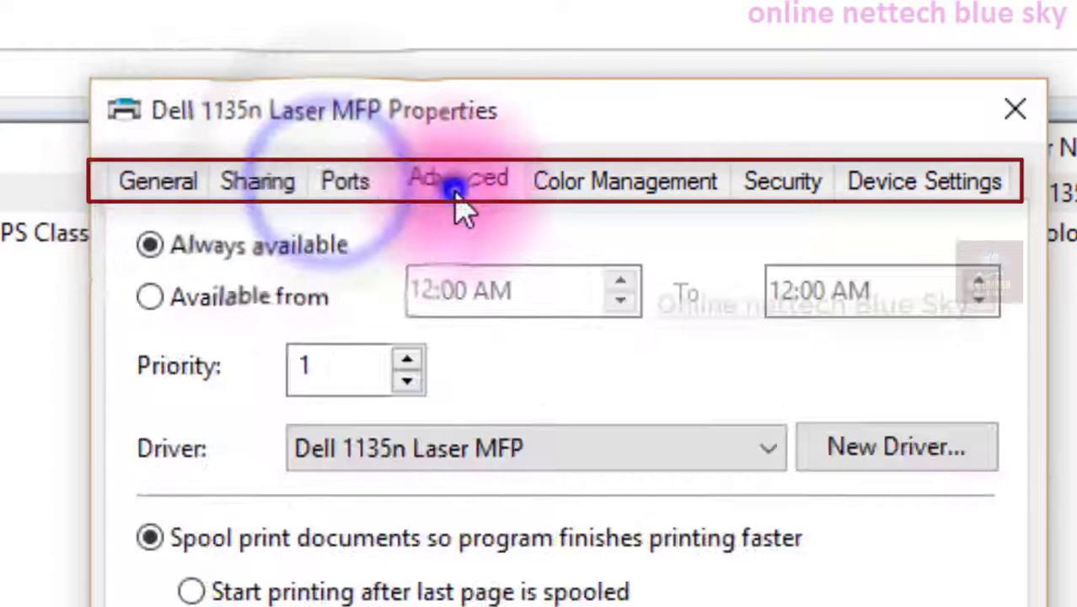
pyautogui.click(602, 190)
pyautogui.click(811, 193)
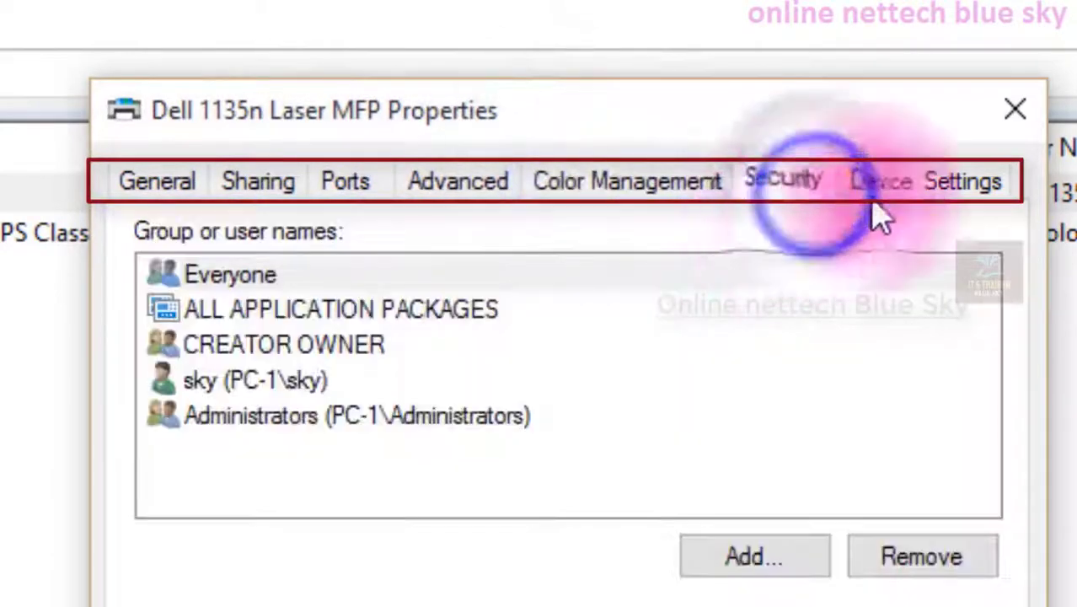
pyautogui.click(934, 193)
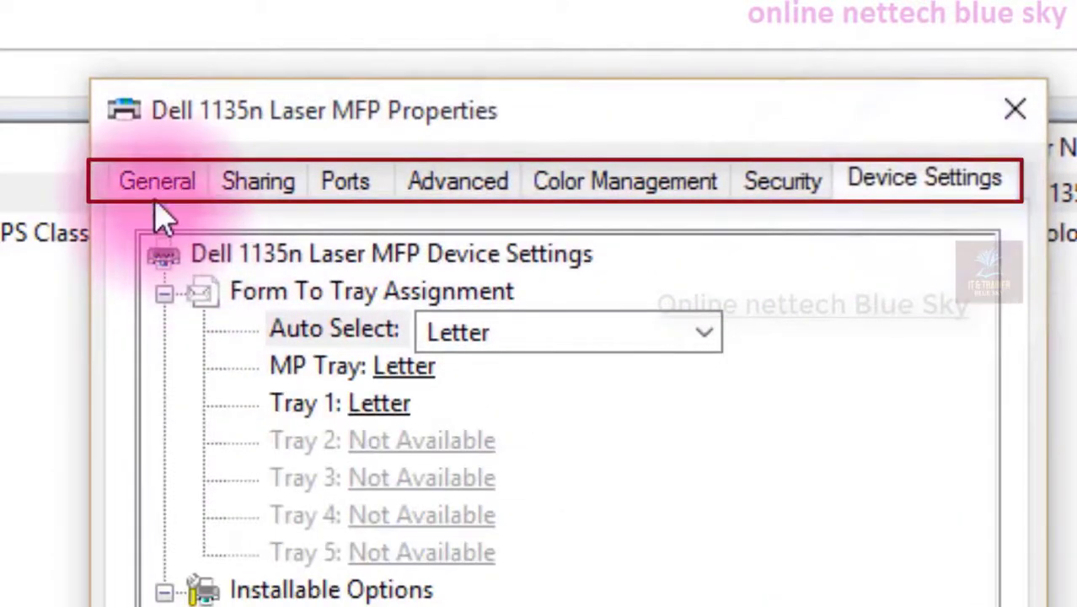
pyautogui.click(156, 184)
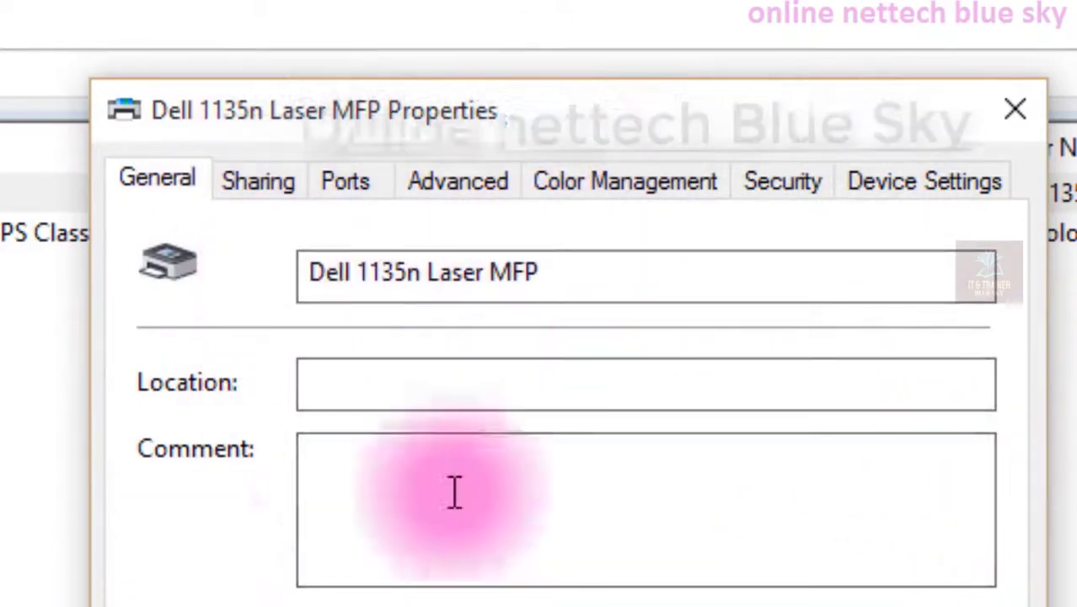
# Try appending "new" to the printer's name, and remove the added text
pyautogui.moveTo(576, 285); pyautogui.dragTo(131, 304)
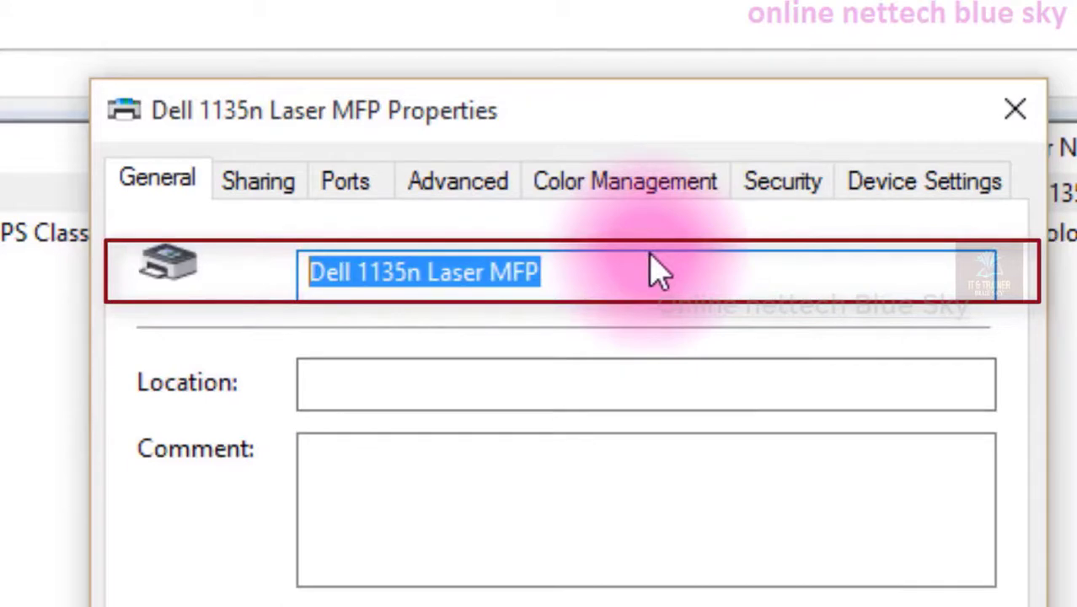
pyautogui.click(628, 275)
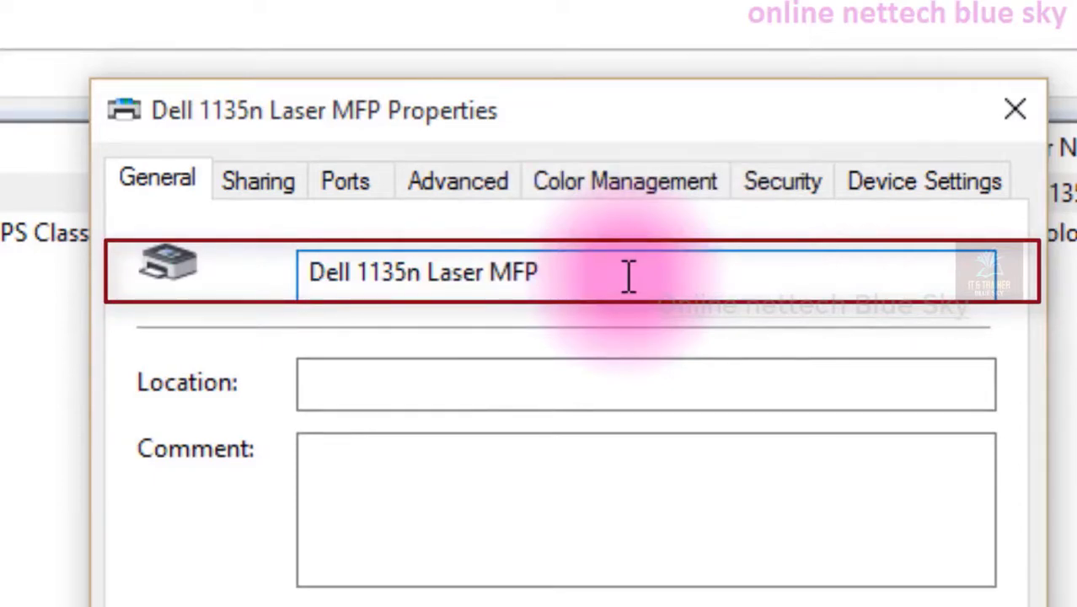
pyautogui.write('new')
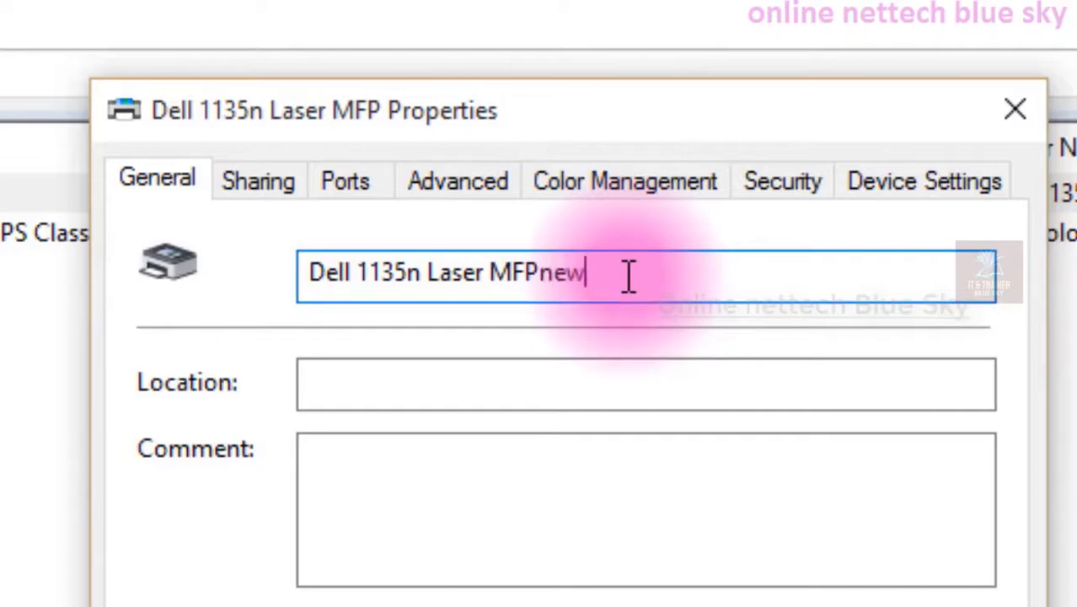
pyautogui.press('BackSpace')
pyautogui.press('BackSpace')
pyautogui.press('BackSpace')
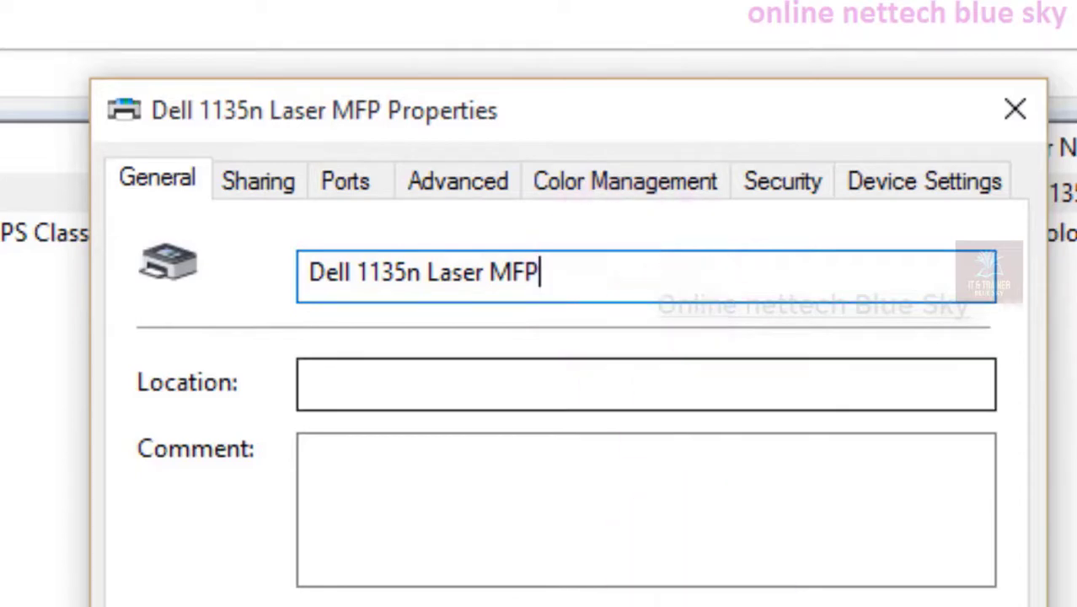
# Set the printer's location to "hr department"
pyautogui.click(551, 381)
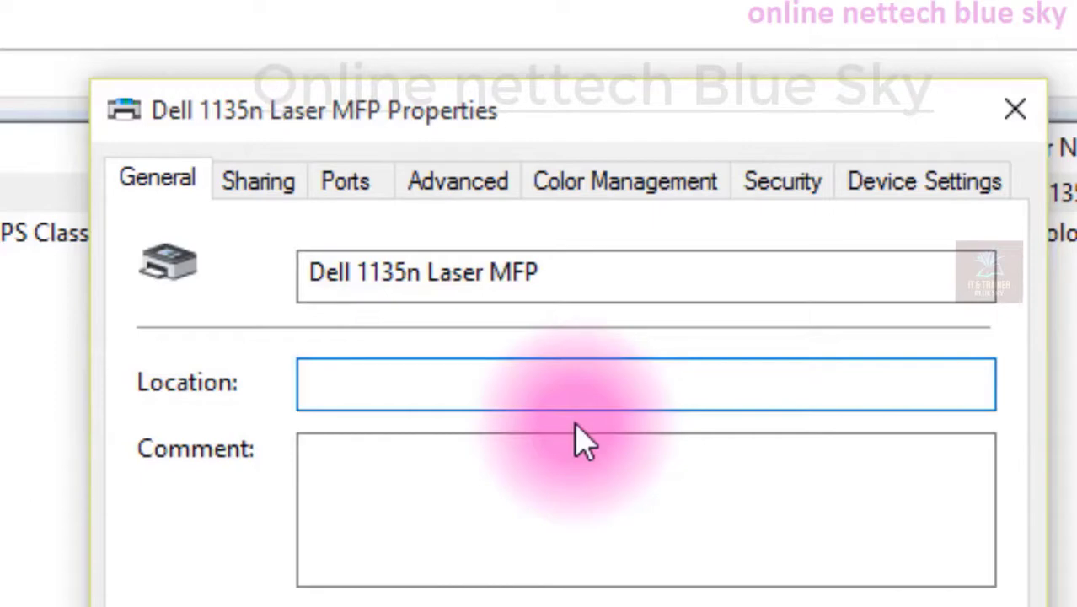
pyautogui.write('hrde')
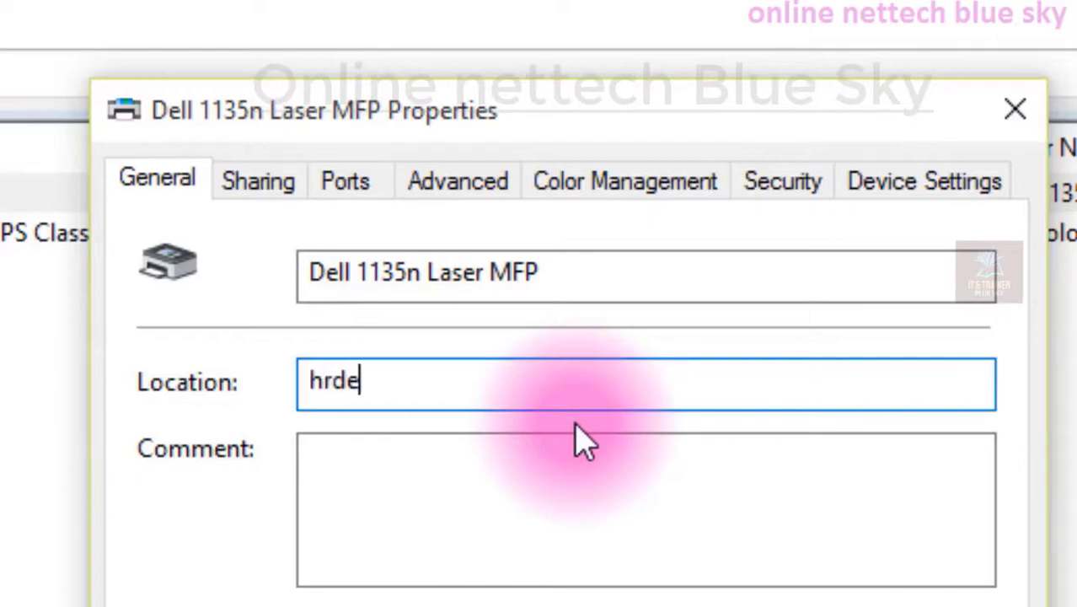
pyautogui.write('part')
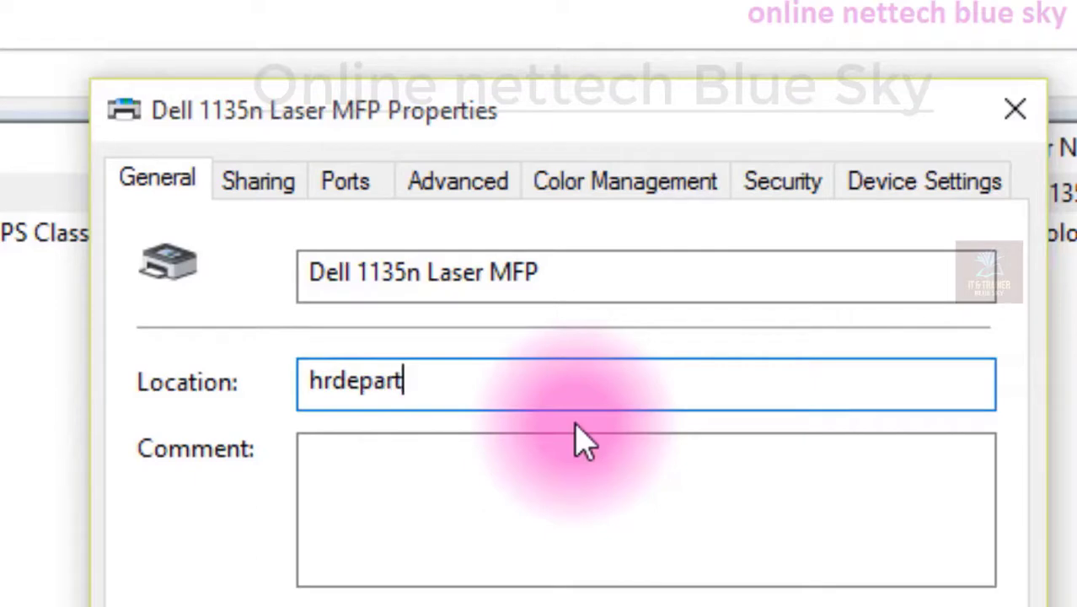
pyautogui.write('ment')
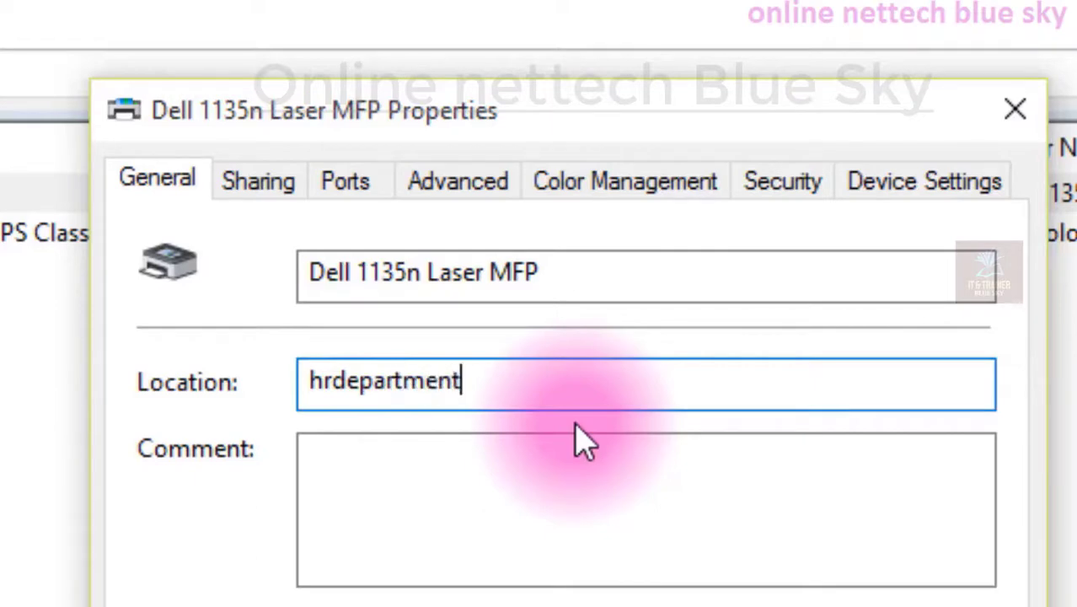
pyautogui.click(327, 383)
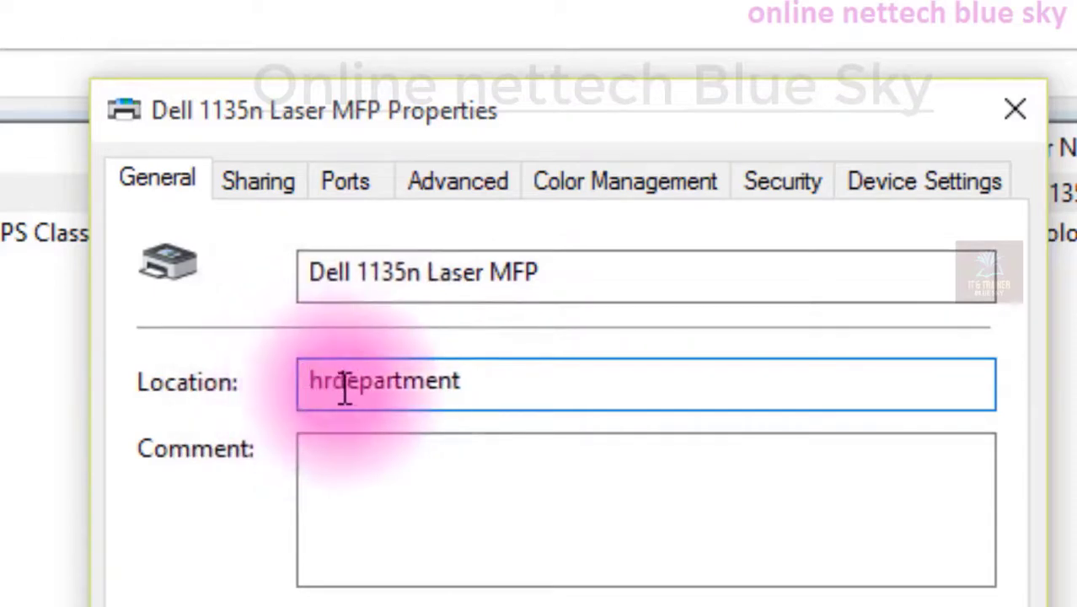
pyautogui.click(338, 381)
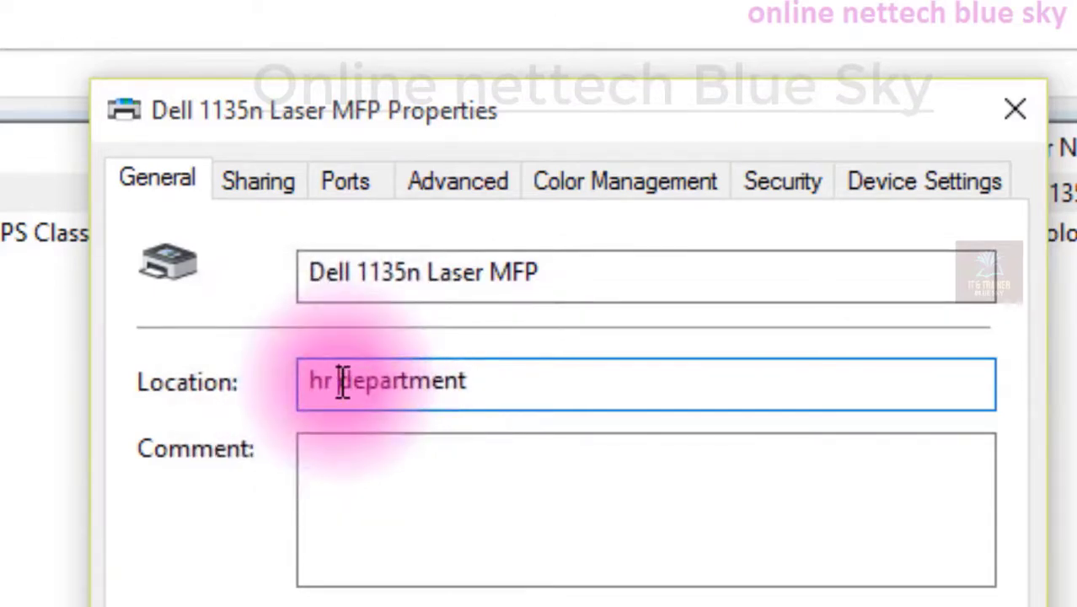
# Highlight the location text to review it, and place the cursor in the empty comment field
pyautogui.click(356, 457)
pyautogui.moveTo(544, 389); pyautogui.dragTo(269, 438)
pyautogui.click(371, 448)
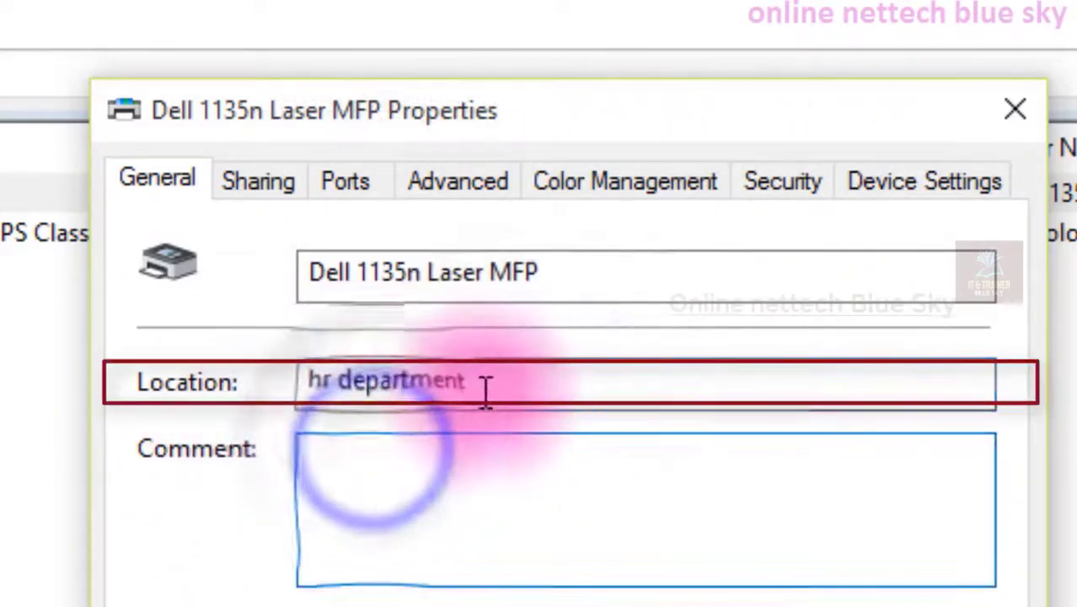
pyautogui.moveTo(486, 390); pyautogui.dragTo(271, 433)
pyautogui.click(357, 470)
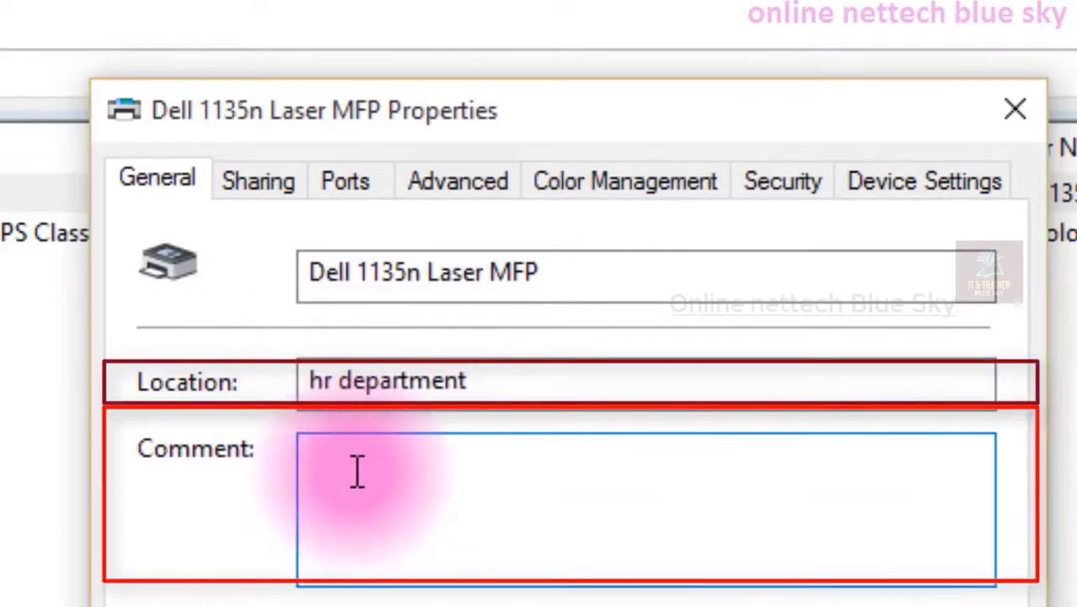
# Set the printer's comment to "hr department this printer device", and highlight the text to review it
pyautogui.write('hr')
pyautogui.press('BackSpace')
pyautogui.press('BackSpace')
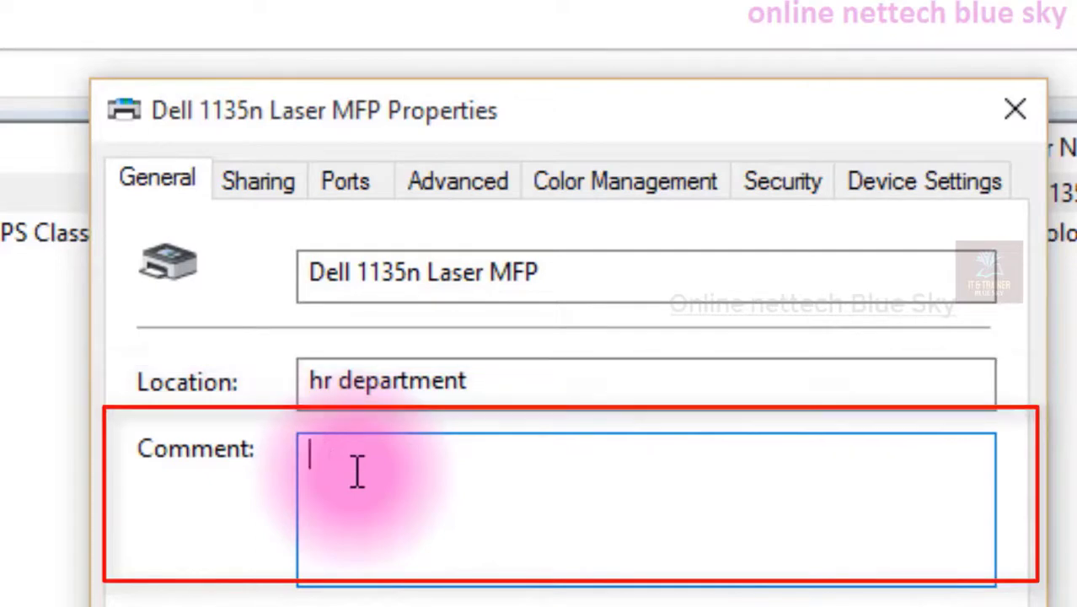
pyautogui.write('hrd')
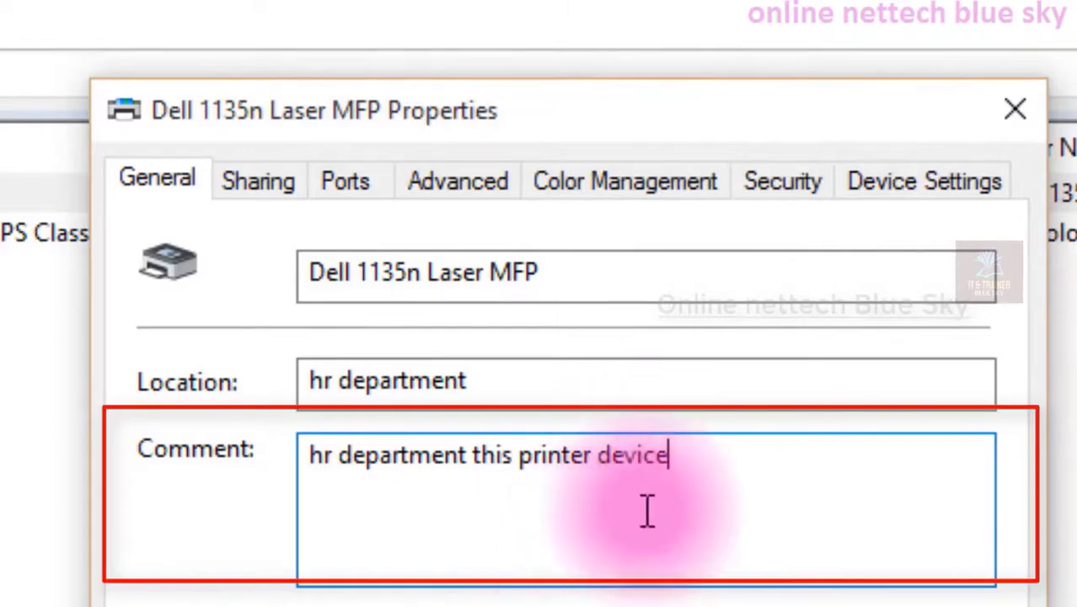
pyautogui.moveTo(709, 465); pyautogui.dragTo(251, 465)
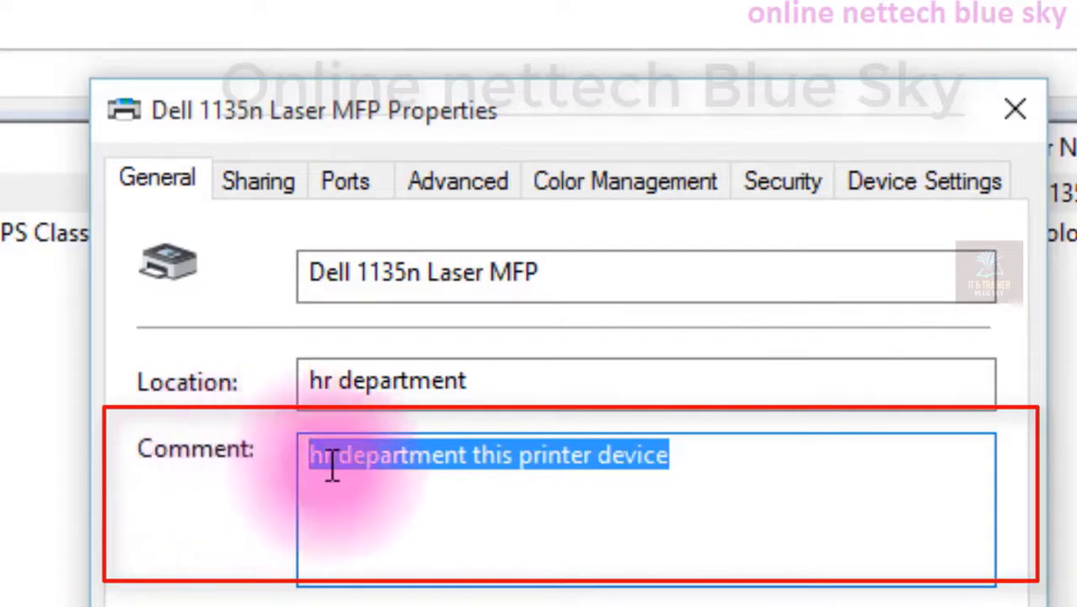
pyautogui.click(521, 501)
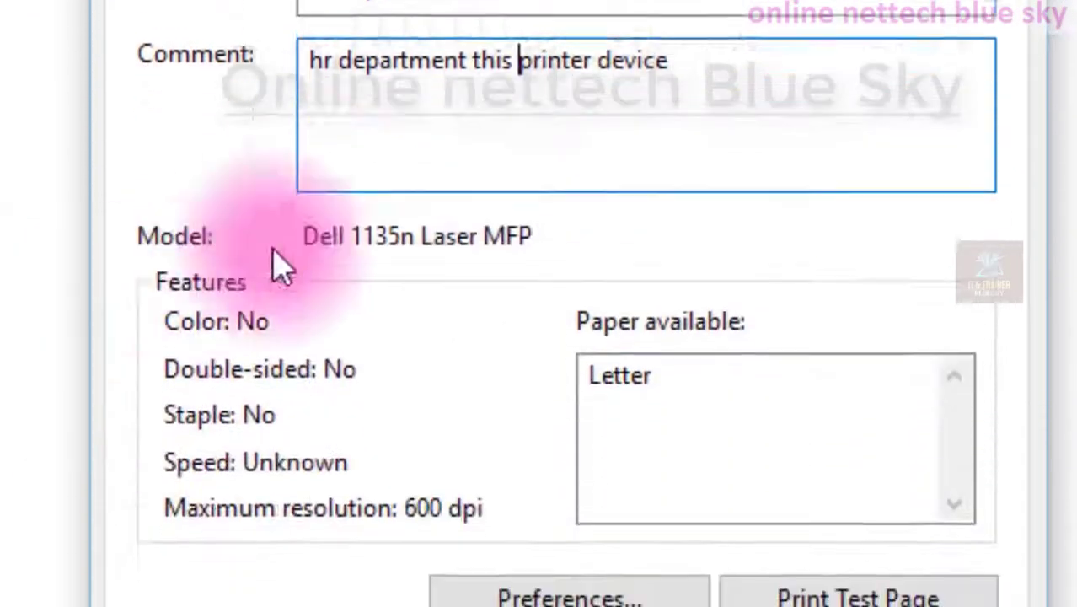
# Compare the printer's name with its model entry, and examine the listed features such as color and double-sided support
pyautogui.click(301, 174)
pyautogui.moveTo(301, 175); pyautogui.dragTo(553, 168)
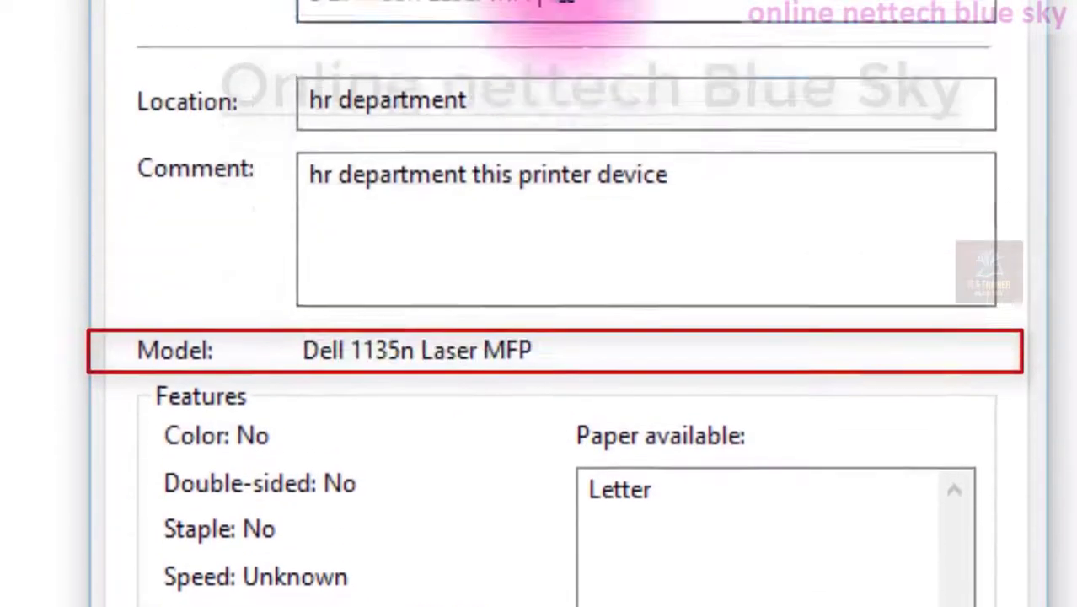
pyautogui.click(582, 217)
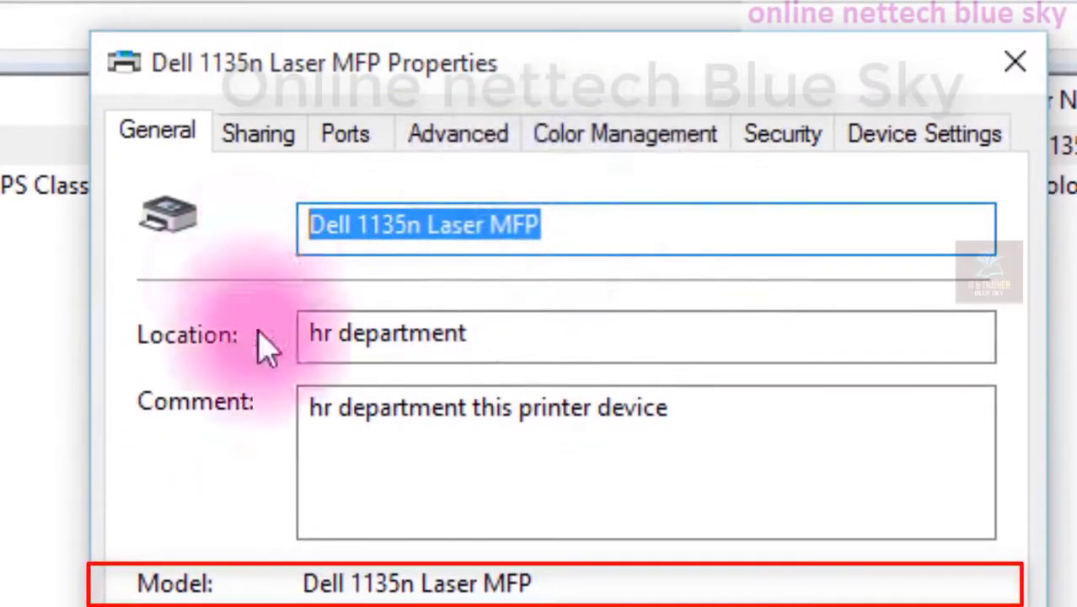
pyautogui.click(533, 583)
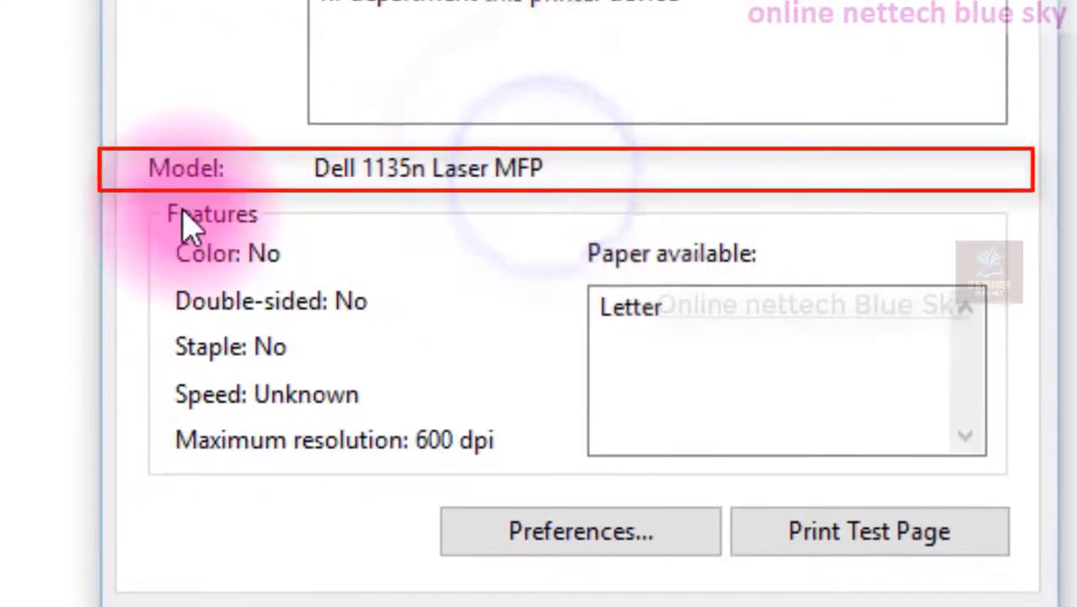
pyautogui.click(173, 536)
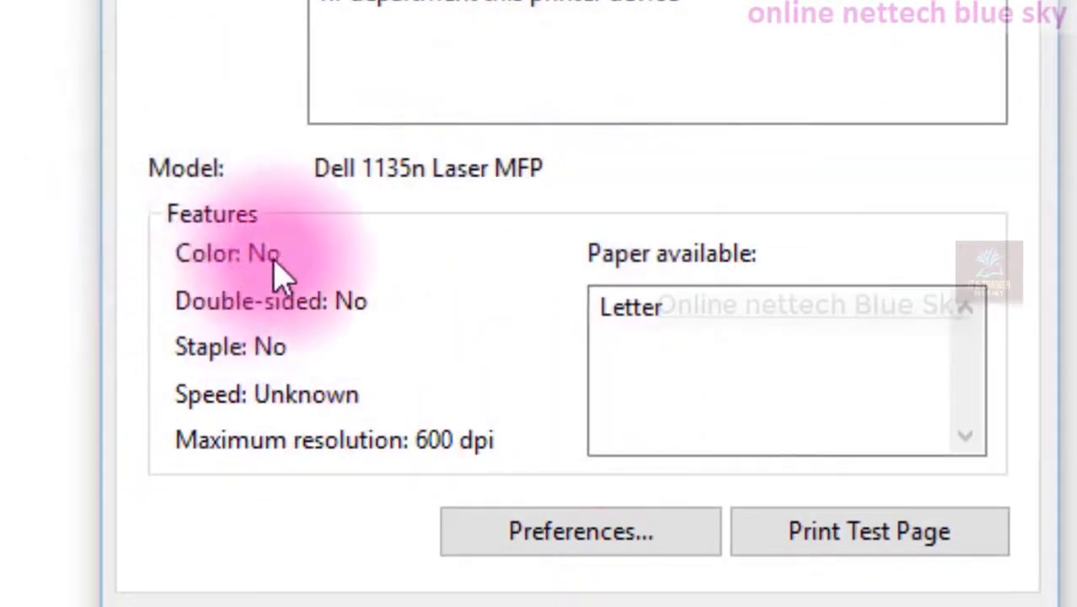
pyautogui.click(276, 255)
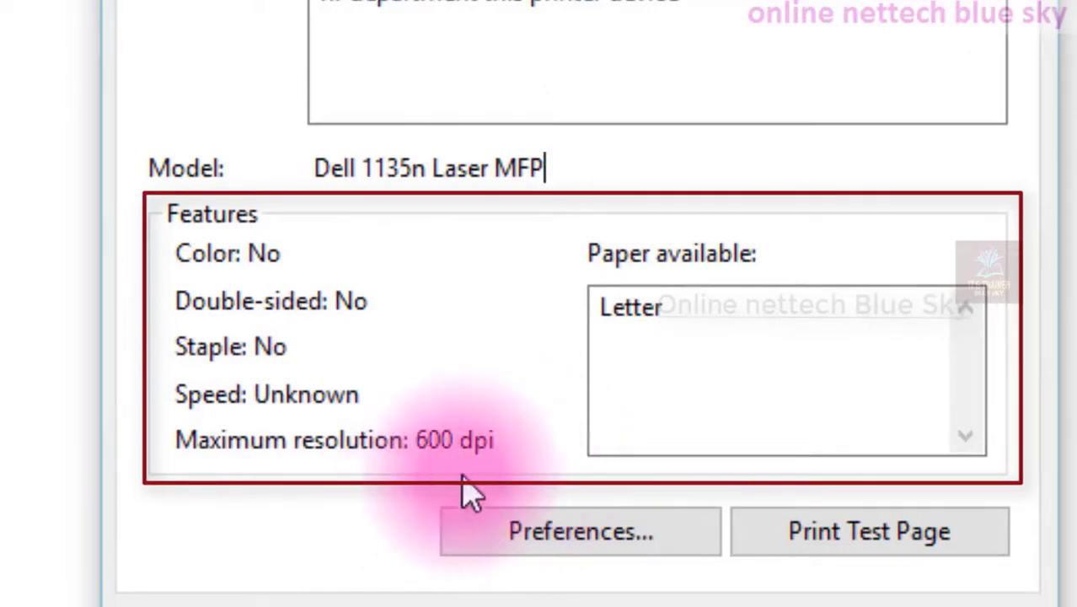
# Highlight the Letter entry among the available papers to review it, and clear the highlight
pyautogui.click(679, 320)
pyautogui.click(717, 307)
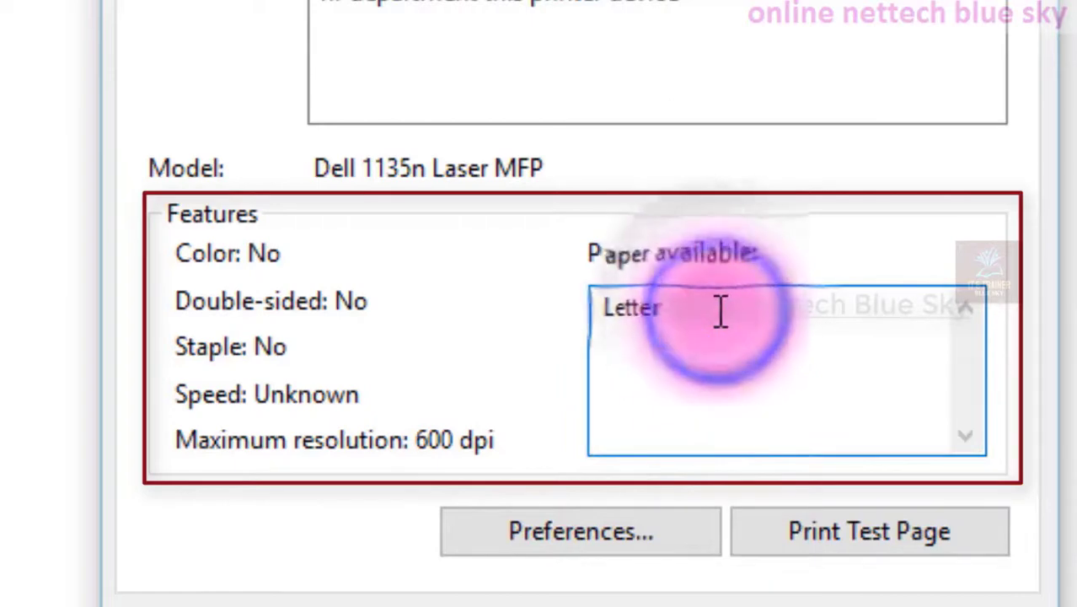
pyautogui.moveTo(720, 309); pyautogui.dragTo(567, 316)
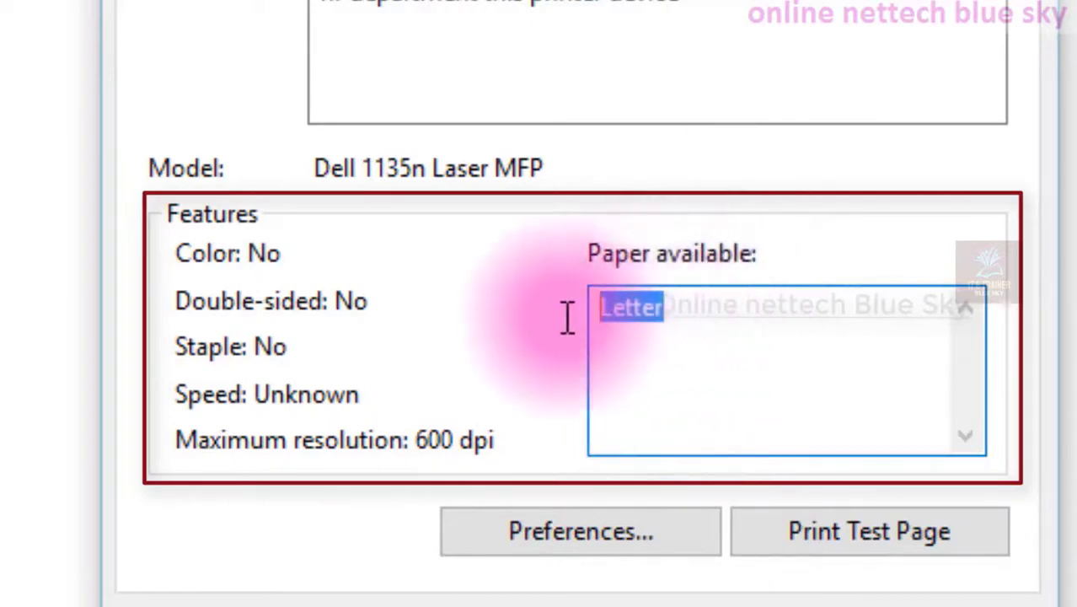
pyautogui.click(683, 337)
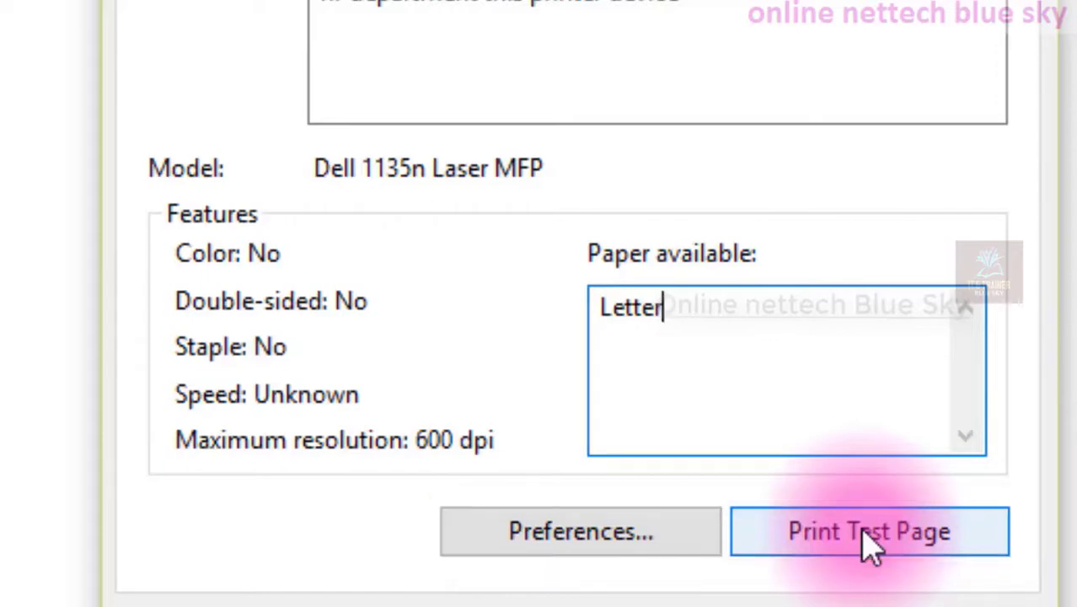
# Print a test page, close its notice, and open the printer's printing preferences
pyautogui.click(864, 533)
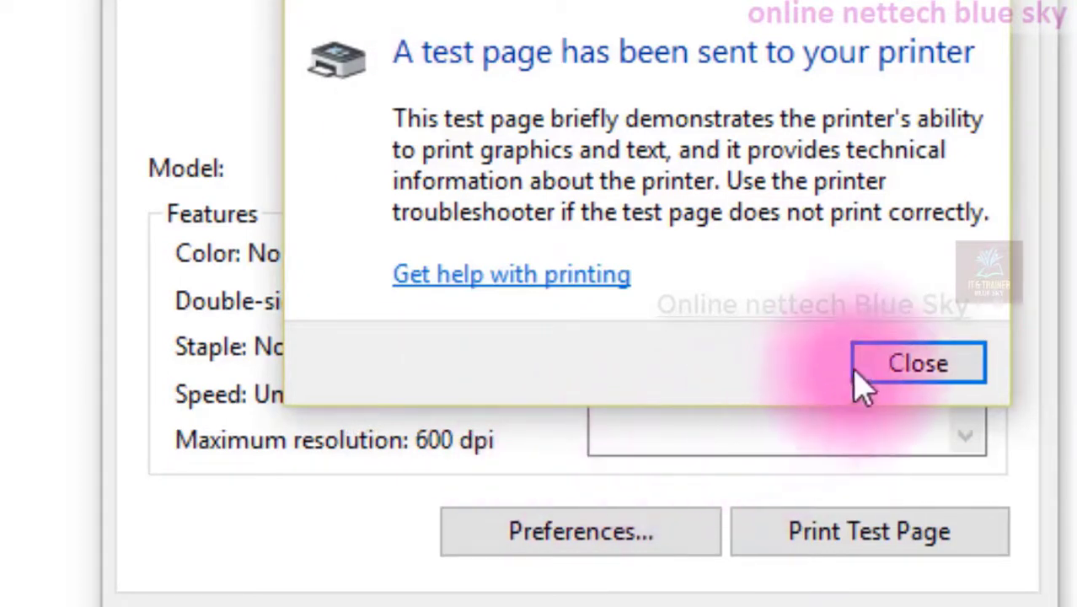
pyautogui.click(909, 359)
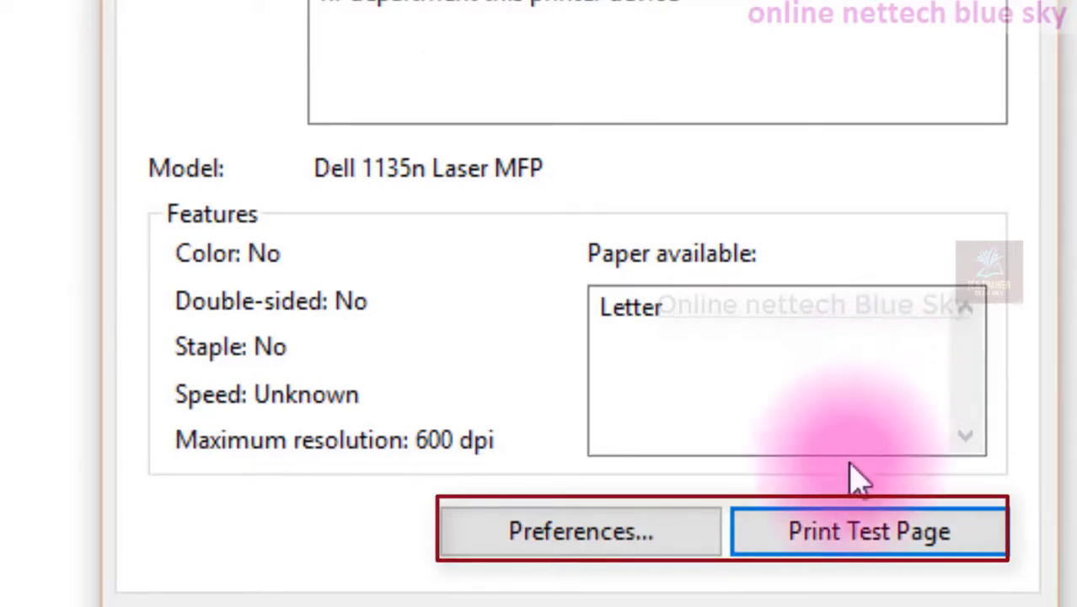
pyautogui.click(582, 540)
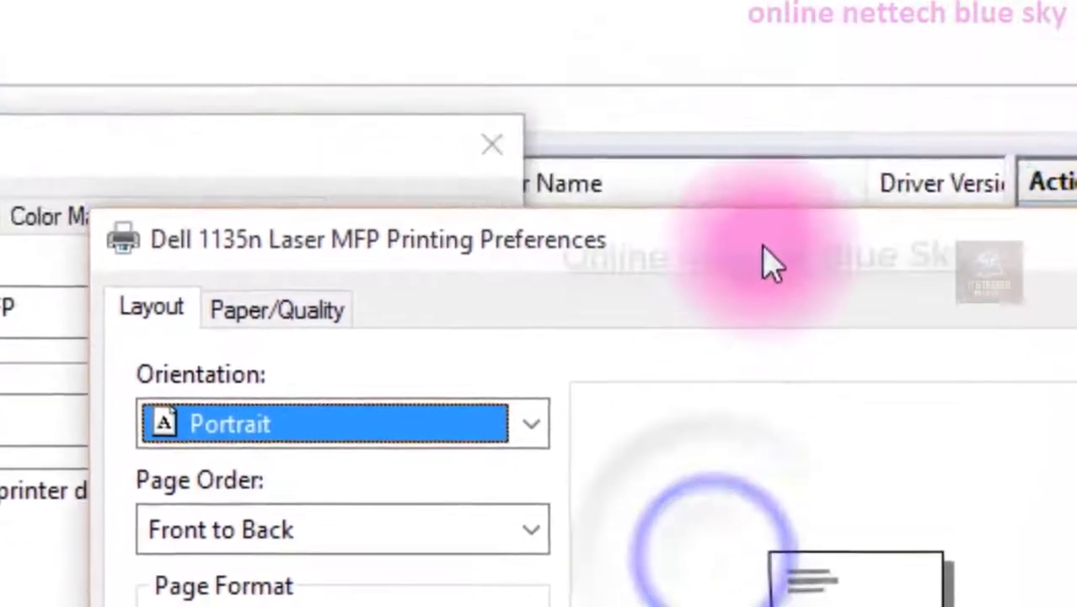
pyautogui.moveTo(773, 263); pyautogui.dragTo(726, 91)
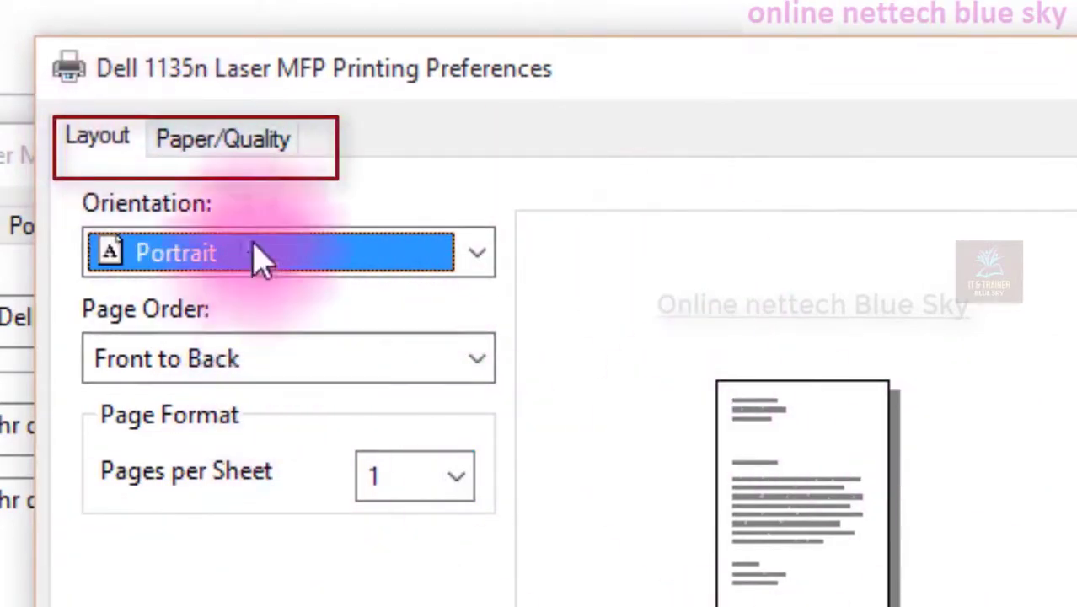
# Try the Landscape orientation, return to Portrait, and review the page order choices
pyautogui.click(478, 256)
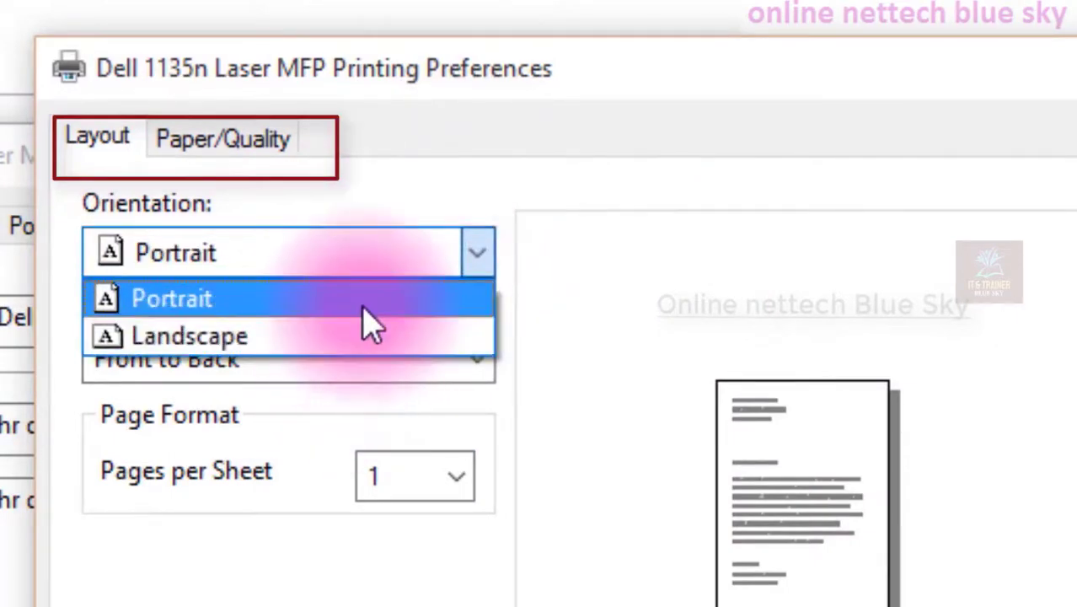
pyautogui.click(327, 339)
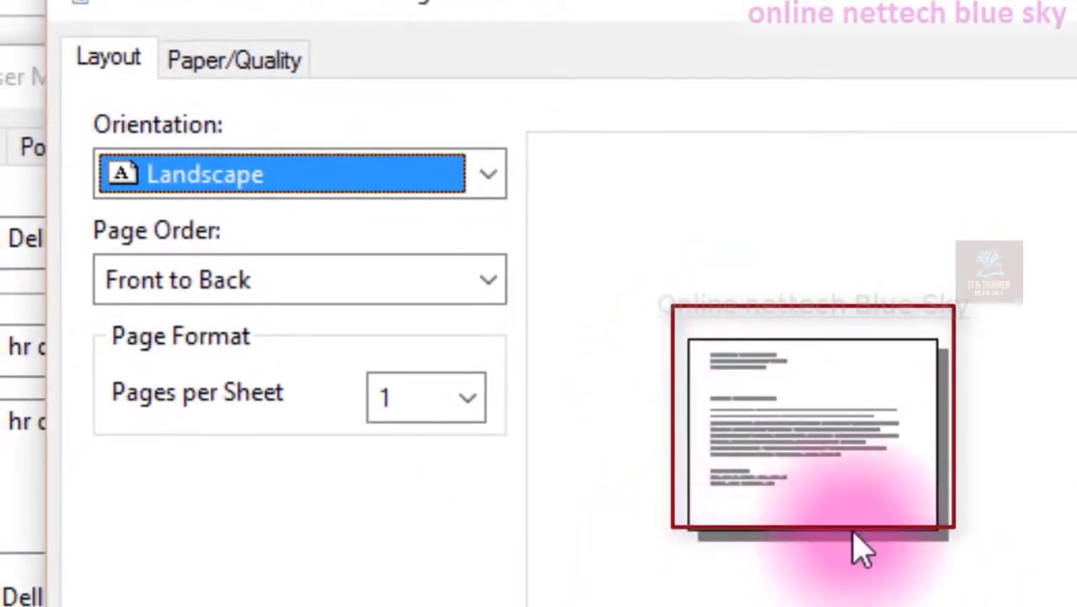
pyautogui.click(492, 185)
pyautogui.click(393, 223)
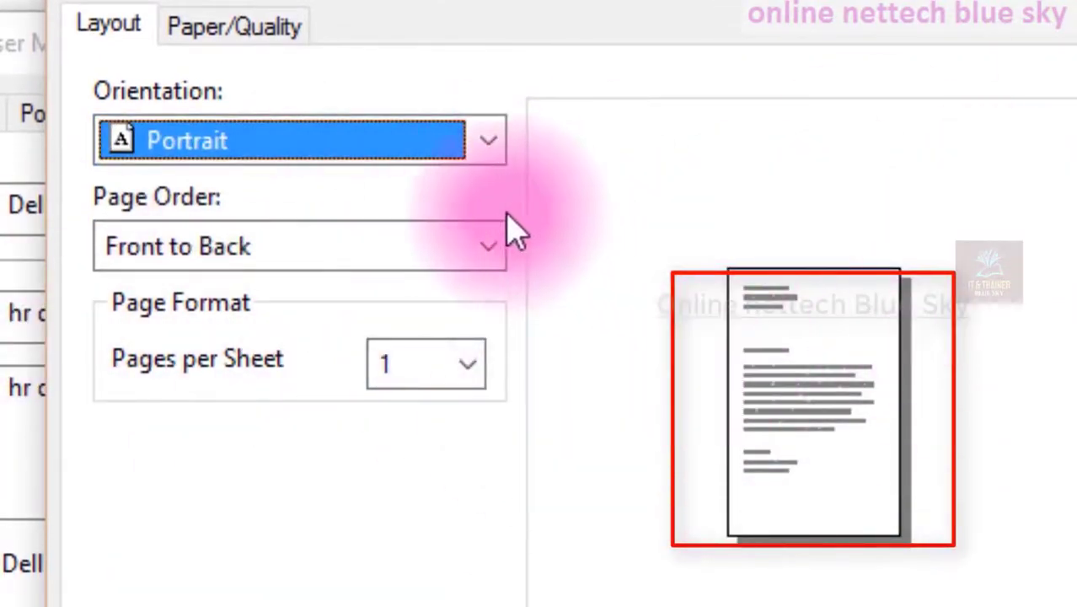
pyautogui.click(487, 249)
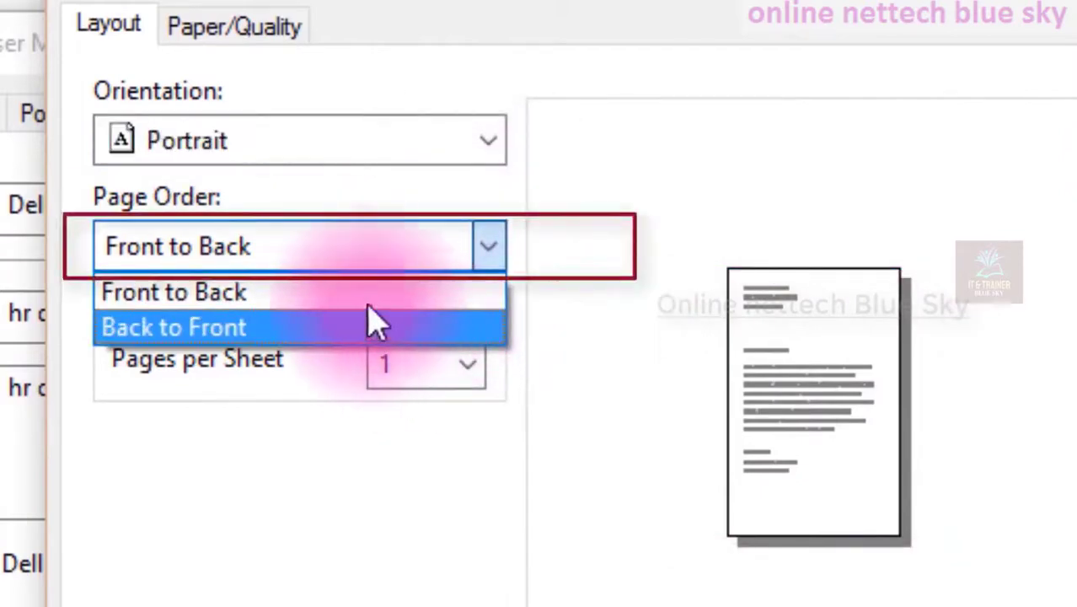
pyautogui.click(311, 470)
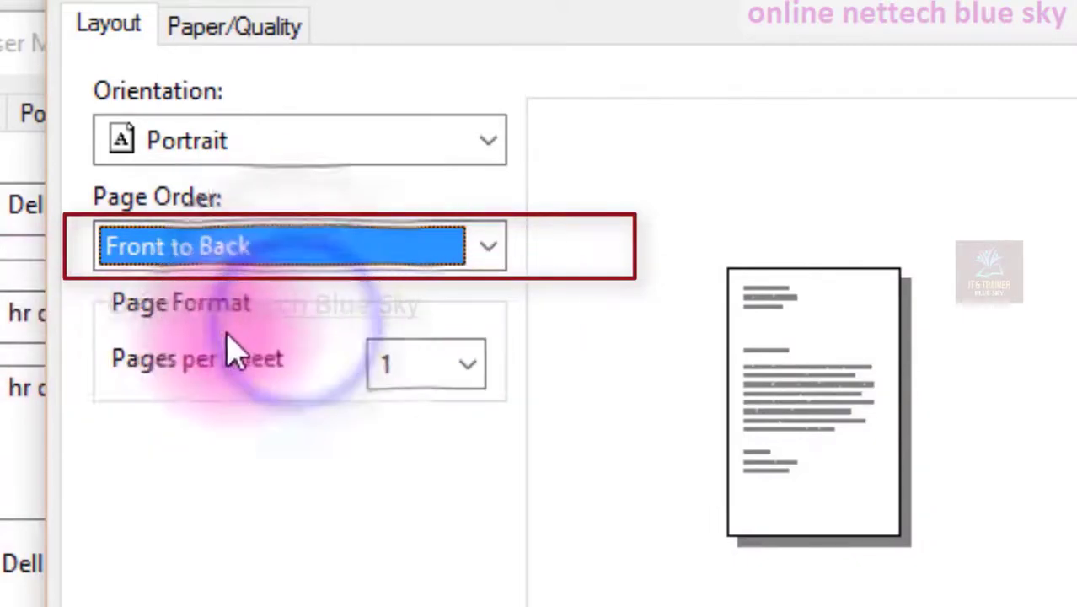
# Try 6 pages per sheet, check the layout preview, and return to 1 page per sheet
pyautogui.click(469, 370)
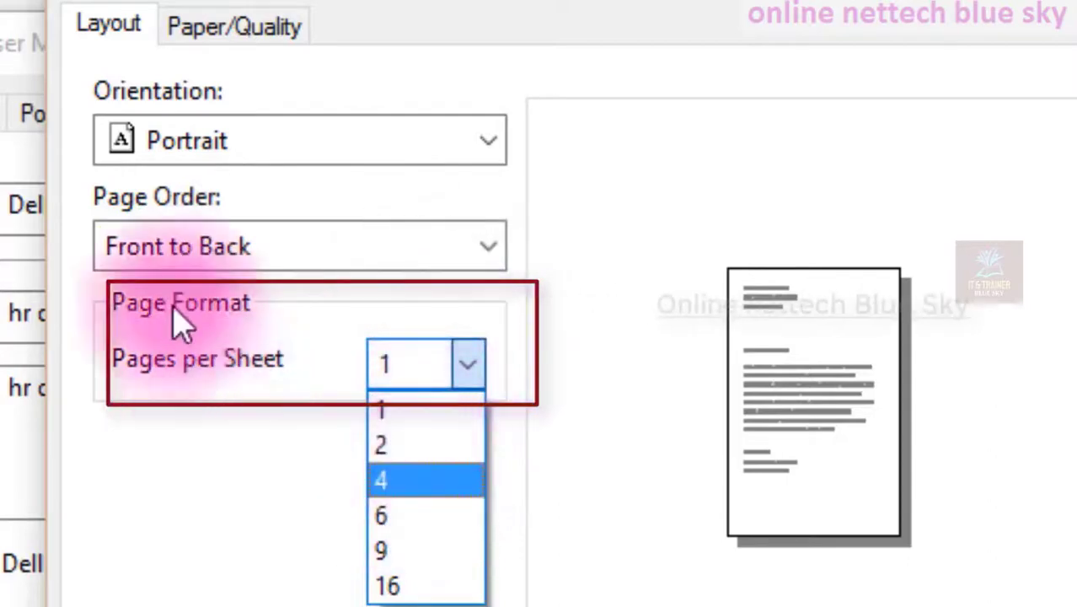
pyautogui.click(219, 305)
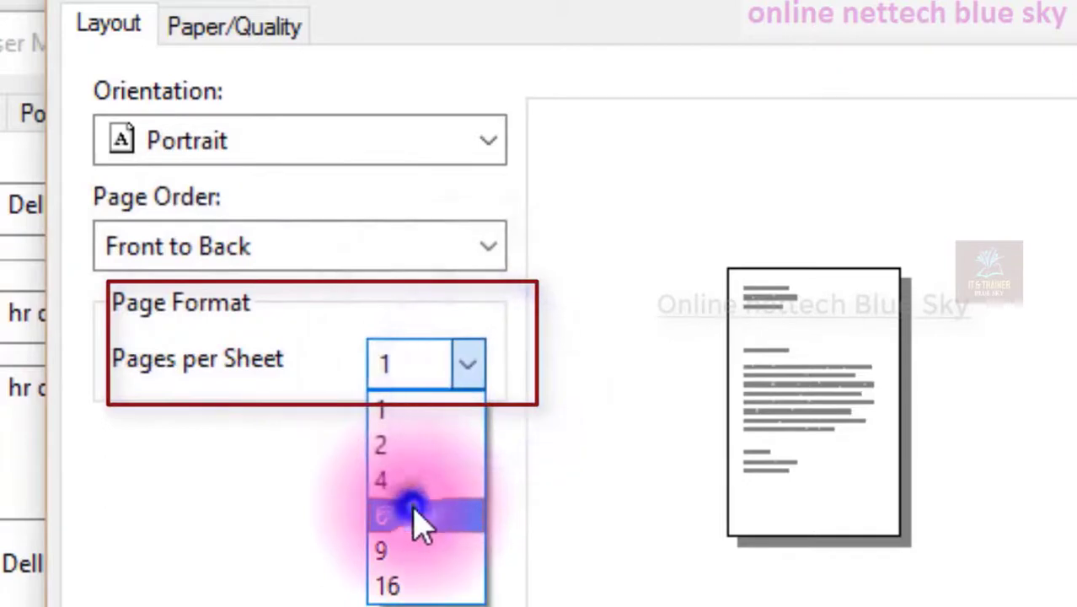
pyautogui.click(419, 516)
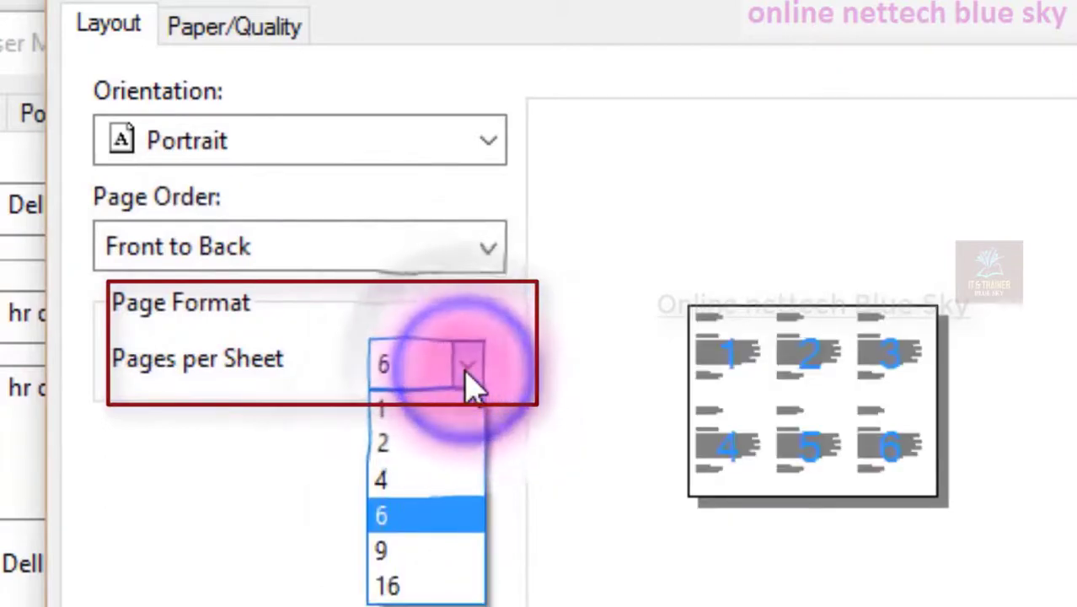
pyautogui.click(733, 371)
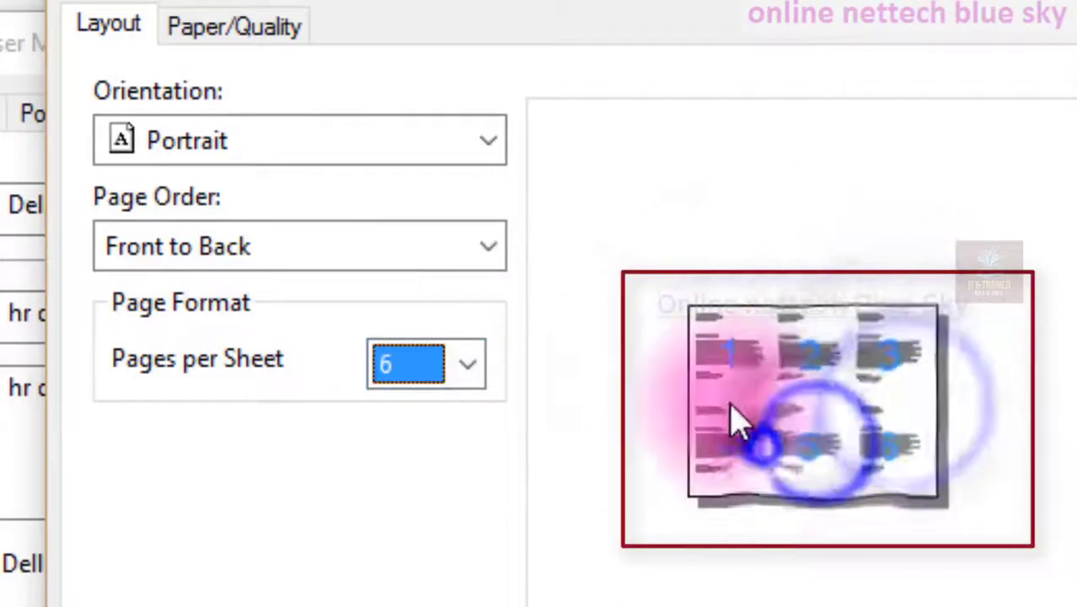
pyautogui.click(469, 366)
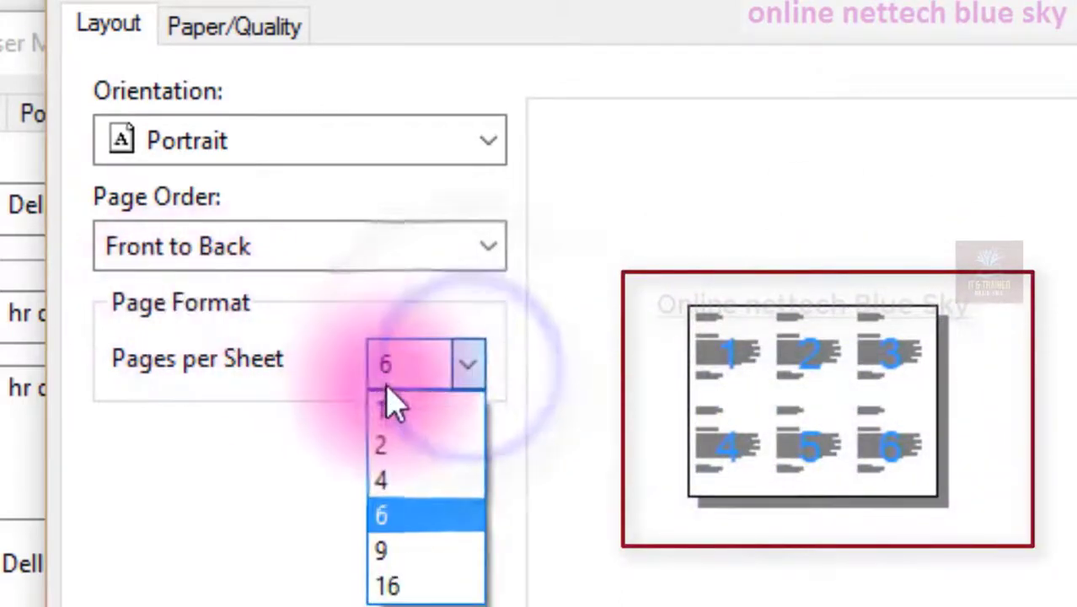
pyautogui.click(392, 408)
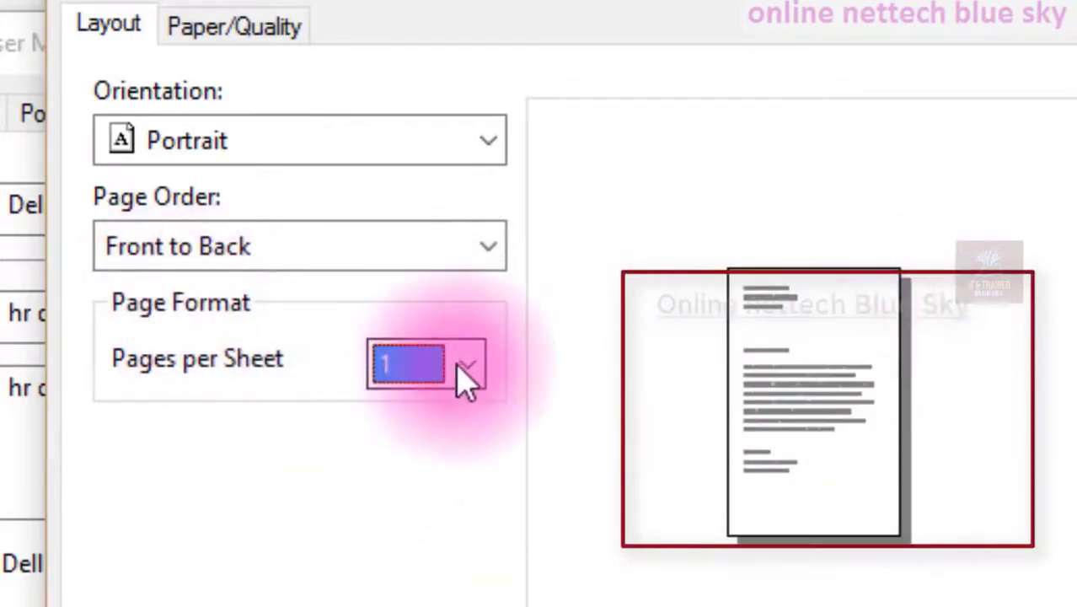
# Preview the layout with 2 pages per sheet, and set it back to 1
pyautogui.click(459, 365)
pyautogui.click(440, 443)
pyautogui.click(453, 371)
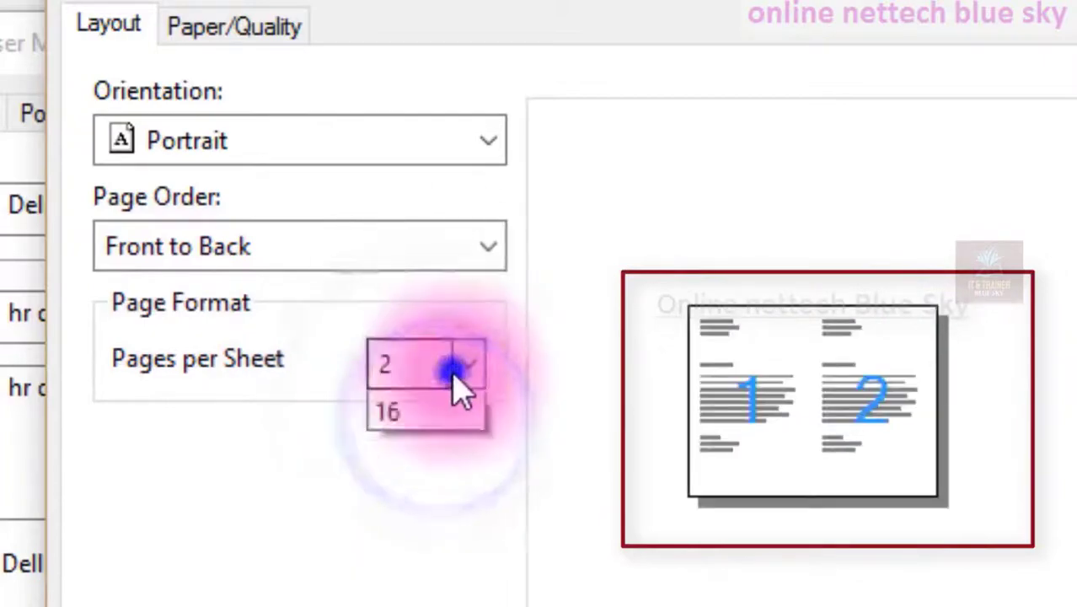
pyautogui.click(440, 411)
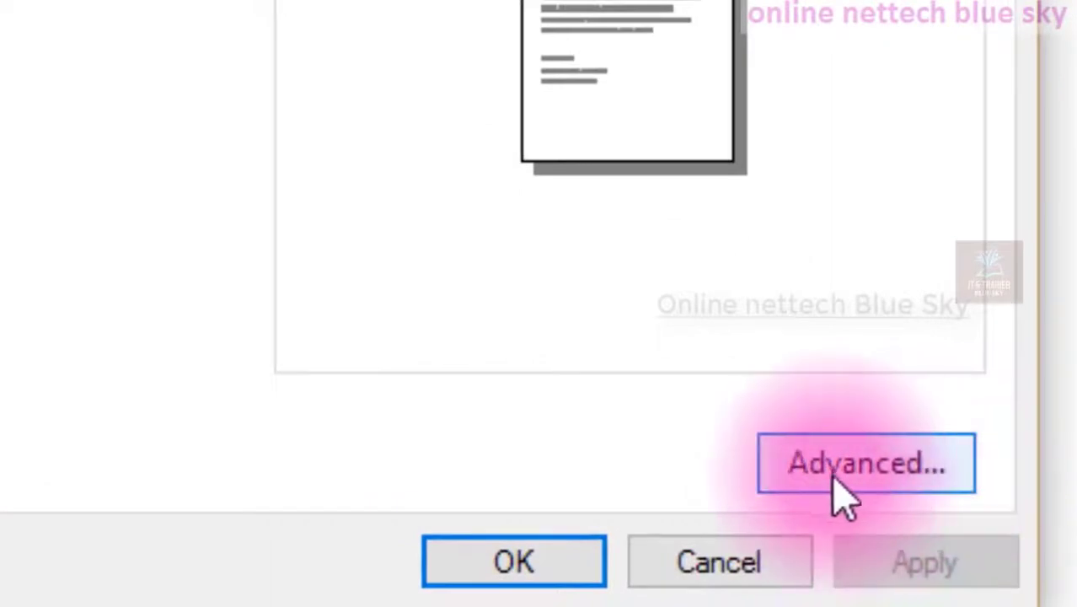
# Open the advanced document settings, move the dialog into clear view, and display the available paper sizes
pyautogui.click(843, 482)
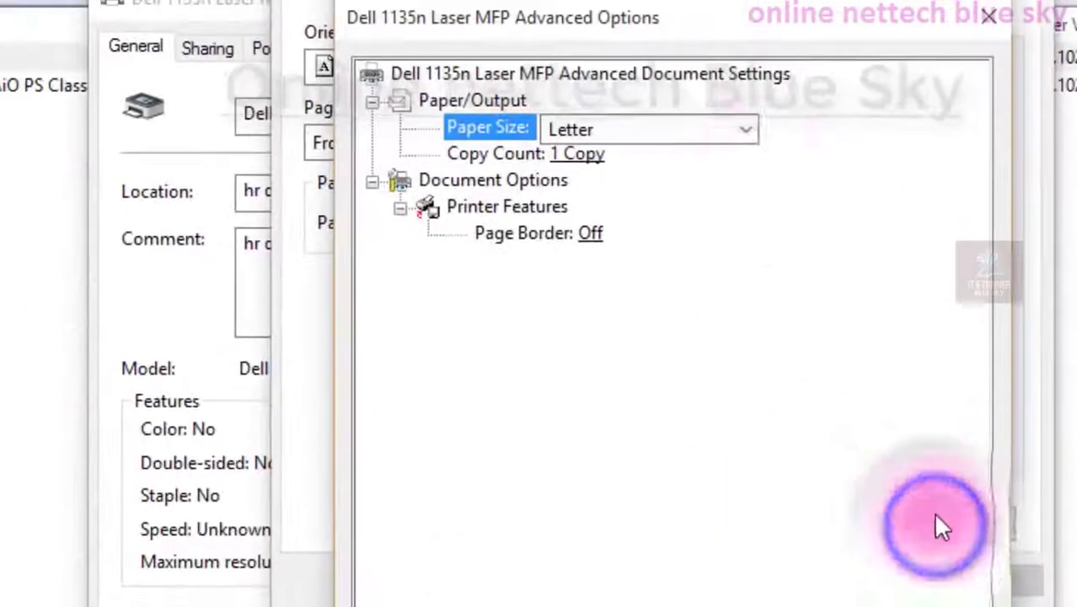
pyautogui.moveTo(680, 20); pyautogui.dragTo(327, 76)
pyautogui.moveTo(455, 76); pyautogui.dragTo(1076, 120)
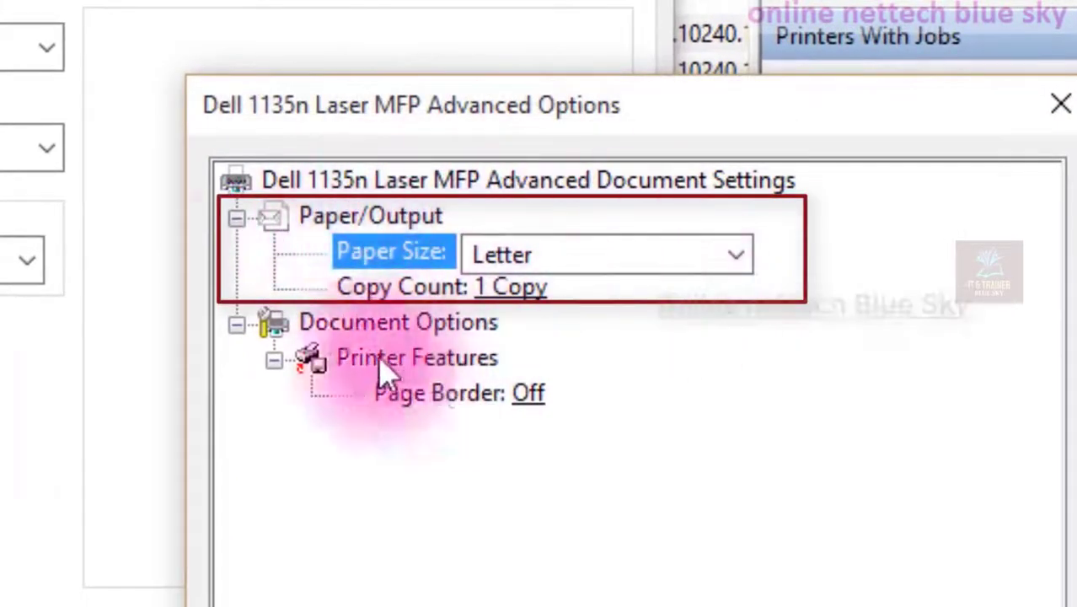
pyautogui.click(726, 258)
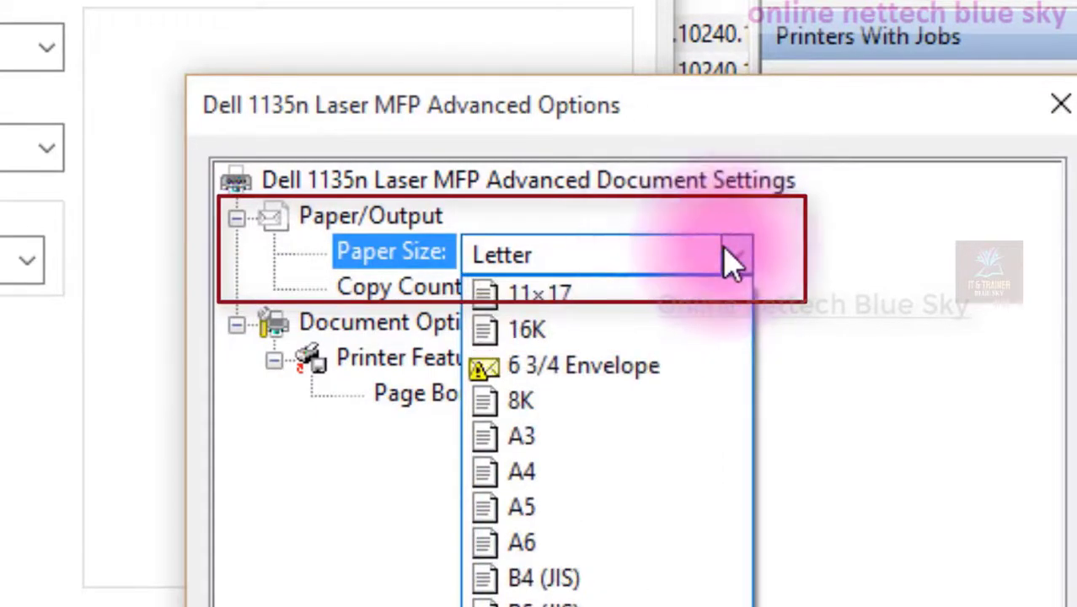